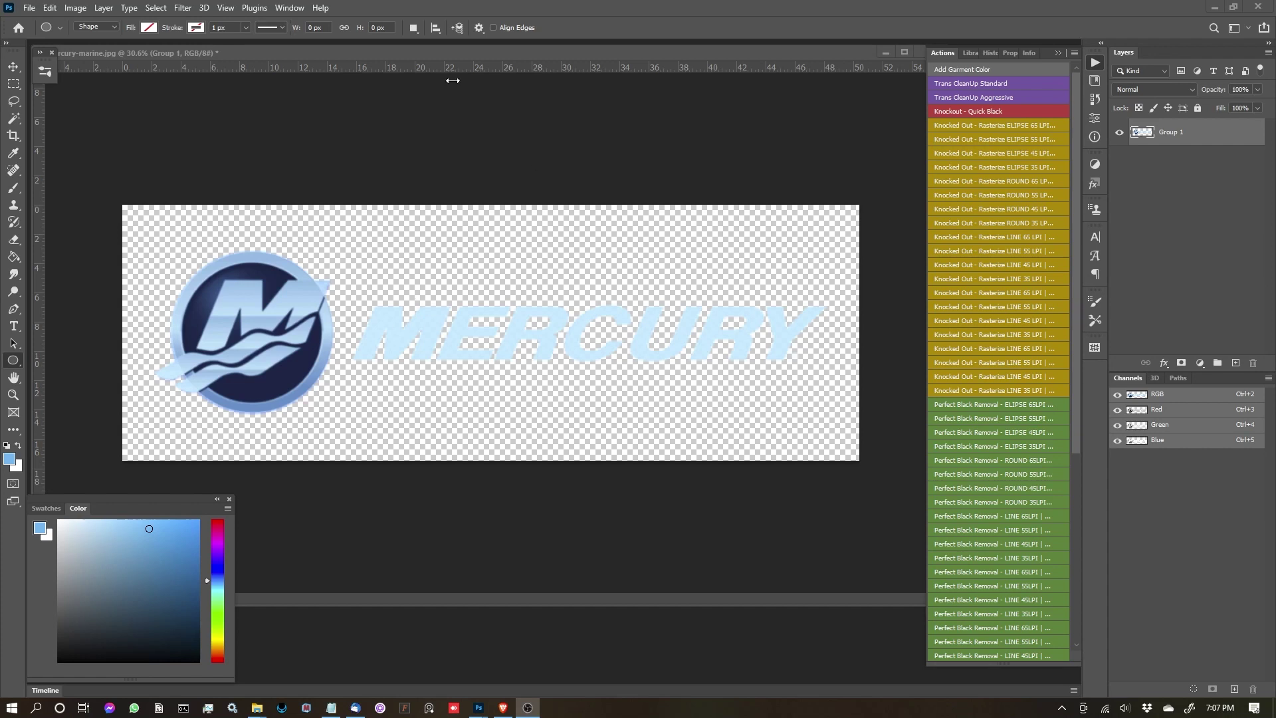
# - Shift the document window slightly right and zoom in a little on the Mercury logo
pyautogui.moveTo(502, 47); pyautogui.dragTo(541, 50)
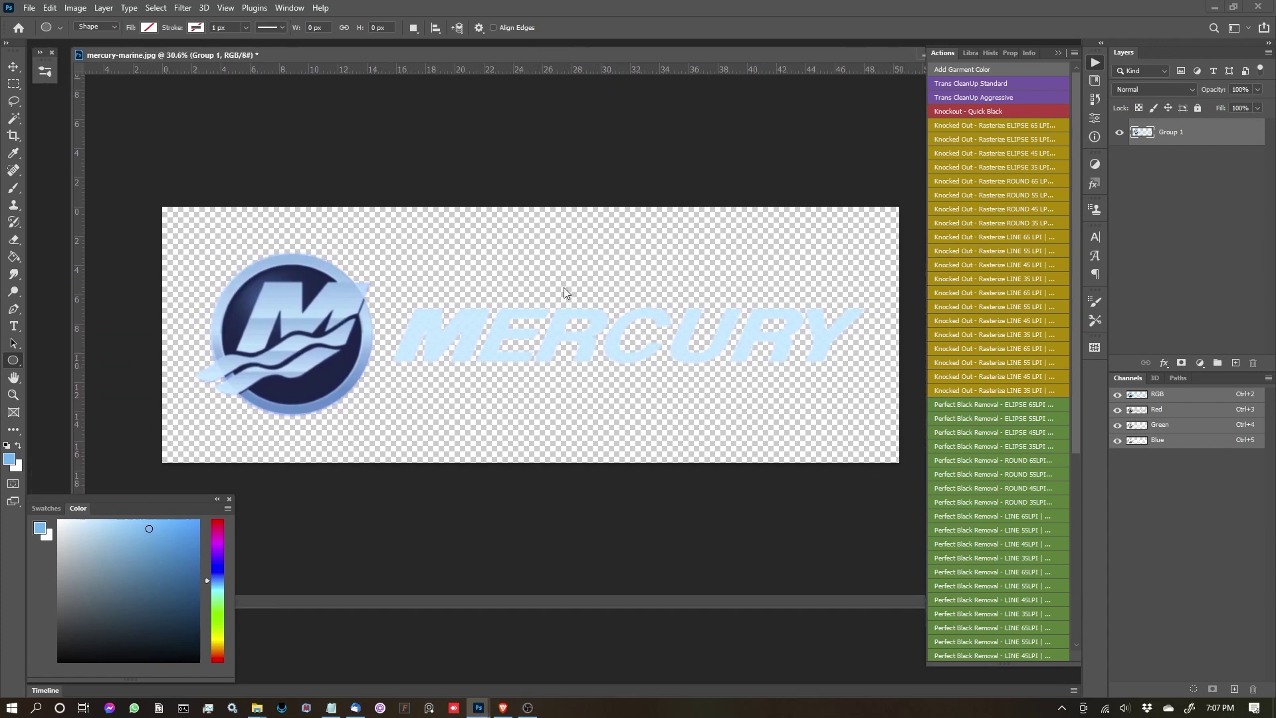
pyautogui.scroll(2, 313, 292)
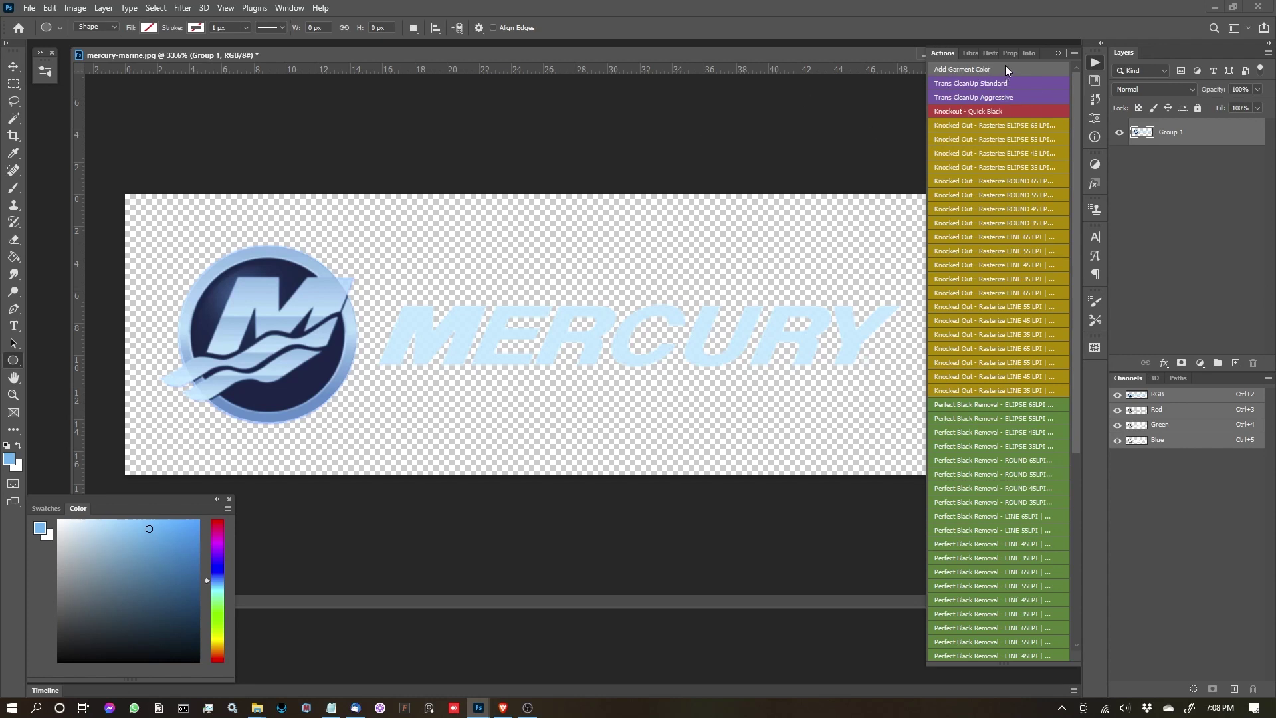
# - Add a black Color Fill layer behind the logo and inspect the MER and CUR letters
pyautogui.click(963, 69)
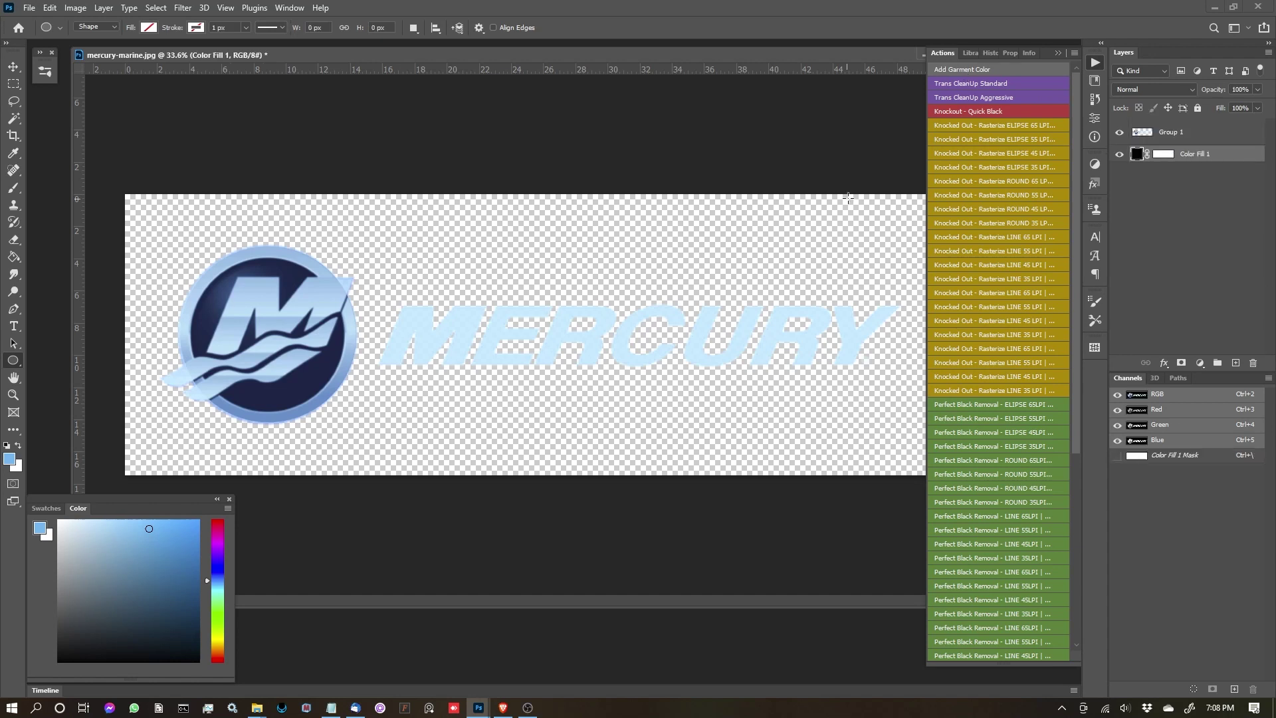
pyautogui.scroll(5, 366, 327)
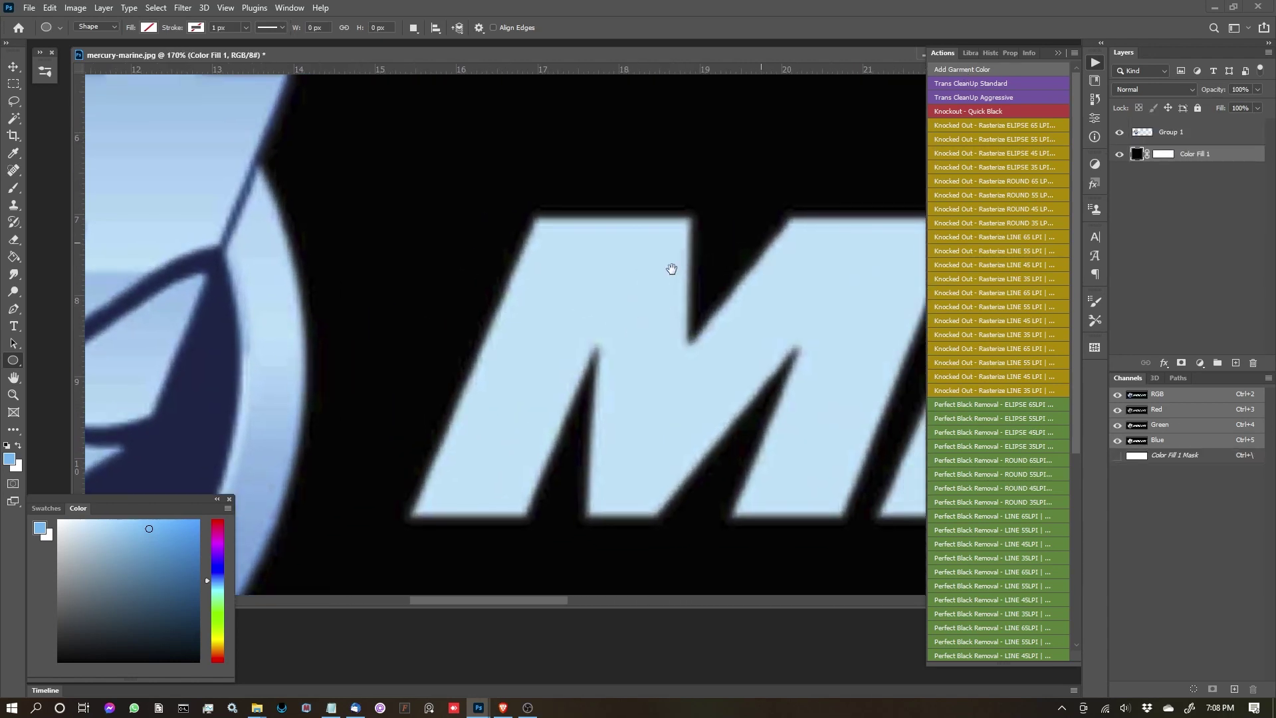
pyautogui.moveTo(672, 268); pyautogui.dragTo(496, 253)
pyautogui.moveTo(685, 278)
pyautogui.mouseDown()
pyautogui.moveTo(473, 229)
pyautogui.moveTo(352, 226)
pyautogui.mouseUp()
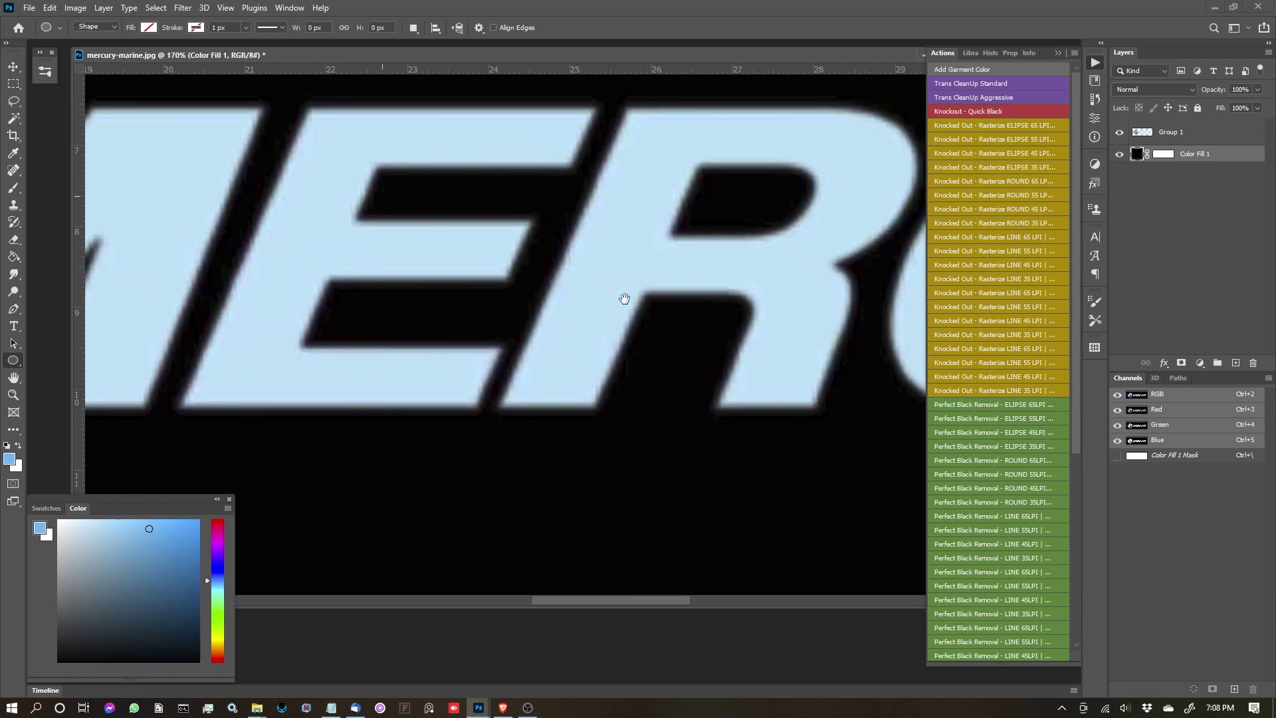
pyautogui.moveTo(624, 297); pyautogui.dragTo(296, 337)
pyautogui.moveTo(623, 367); pyautogui.dragTo(357, 373)
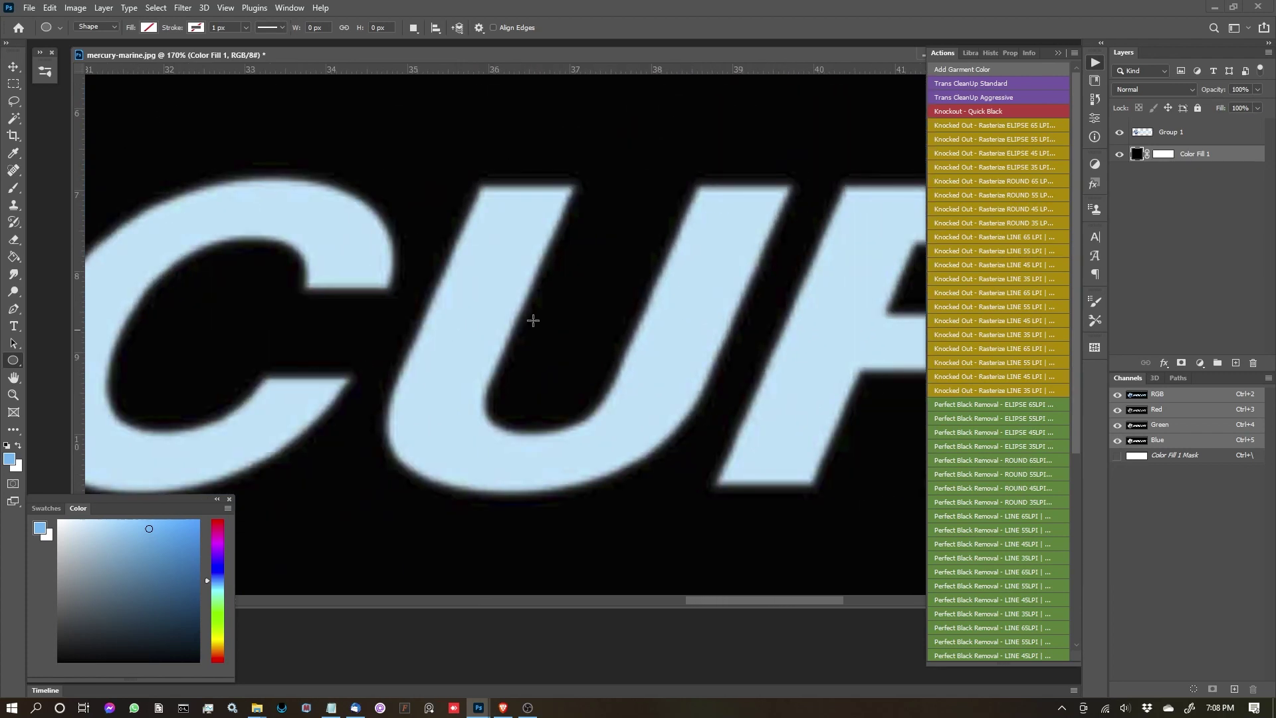
pyautogui.scroll(8, 681, 308)
pyautogui.scroll(-6, 611, 216)
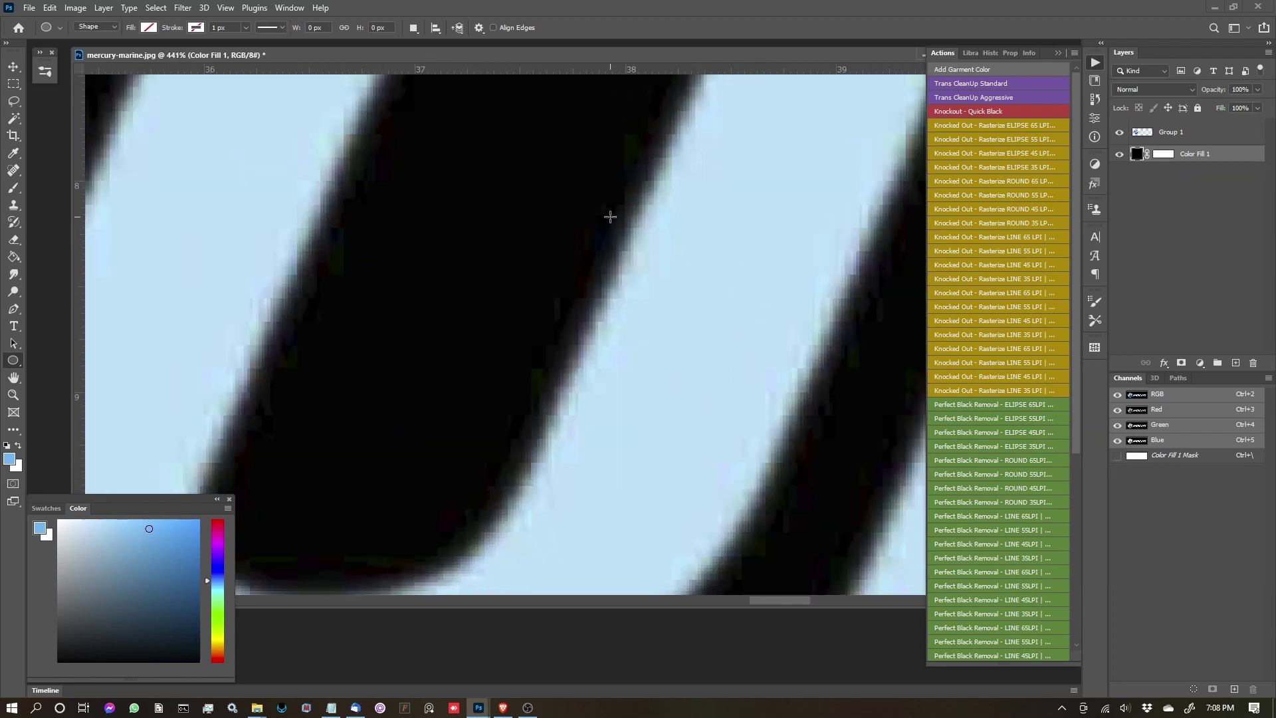
# - Hide the black fill and inspect the logo circle on transparency
pyautogui.click(1119, 154)
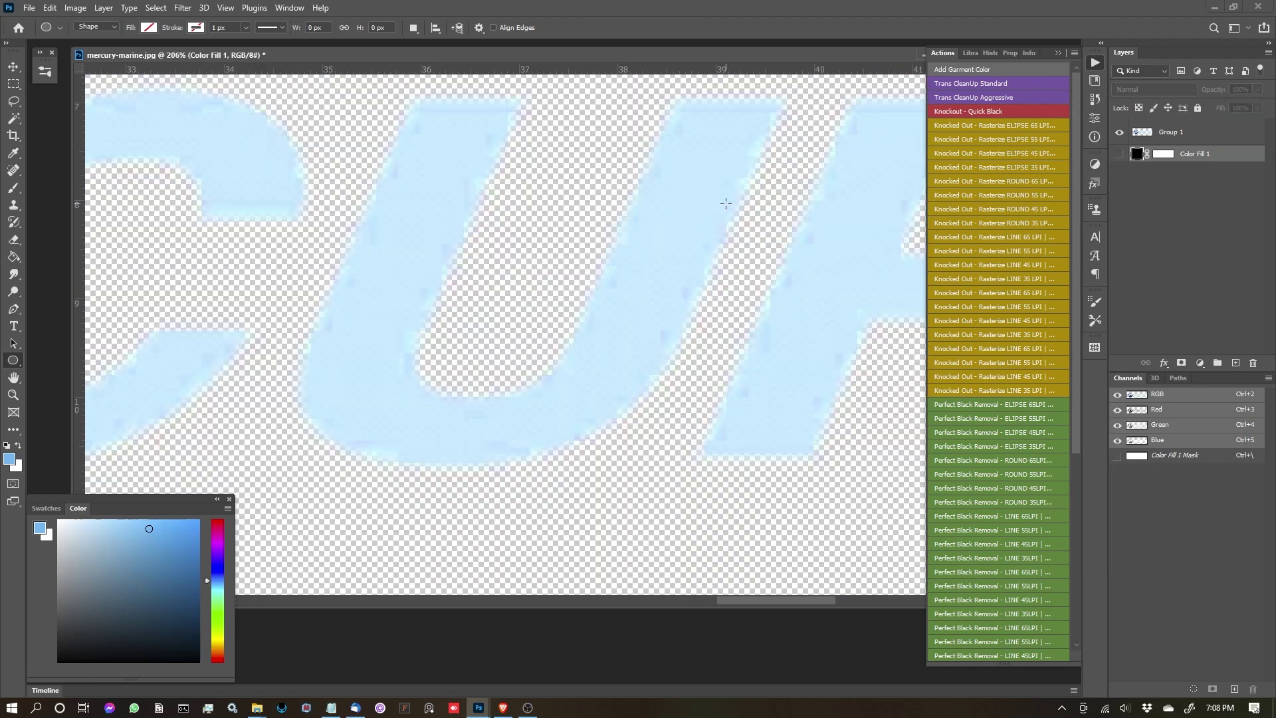
pyautogui.scroll(6, 538, 219)
pyautogui.scroll(-2, 466, 292)
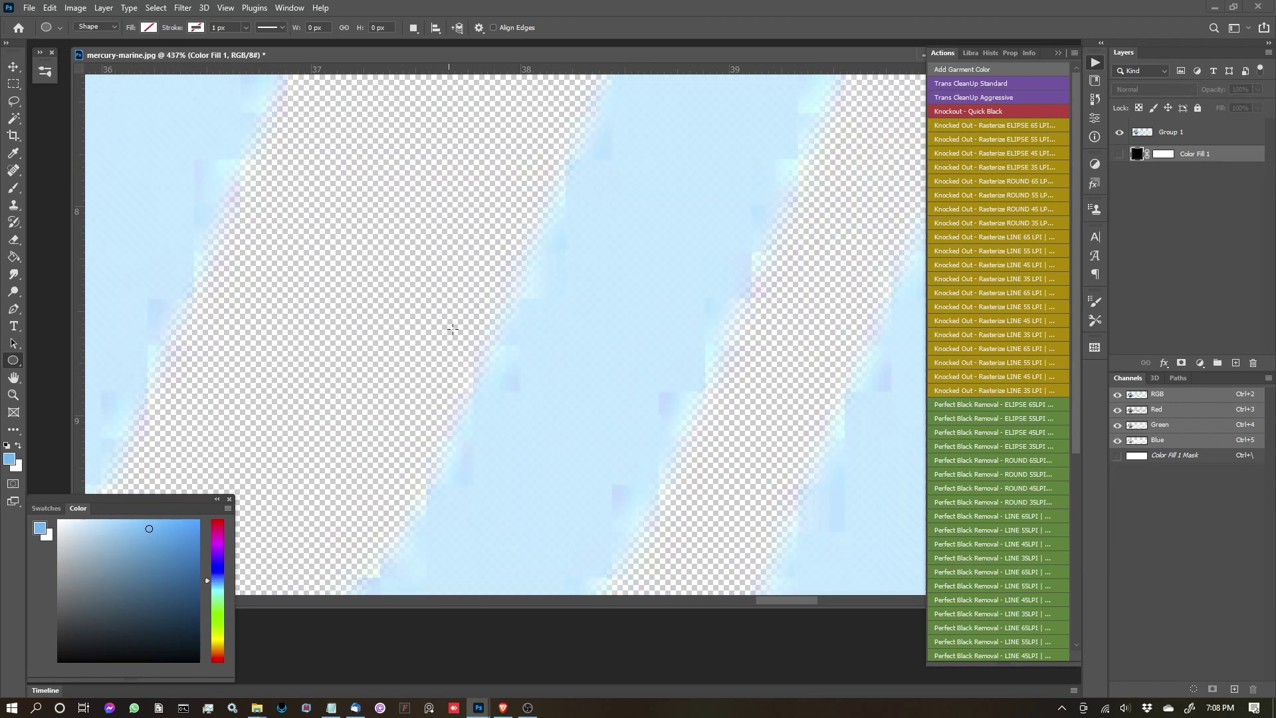
pyautogui.scroll(2, 680, 362)
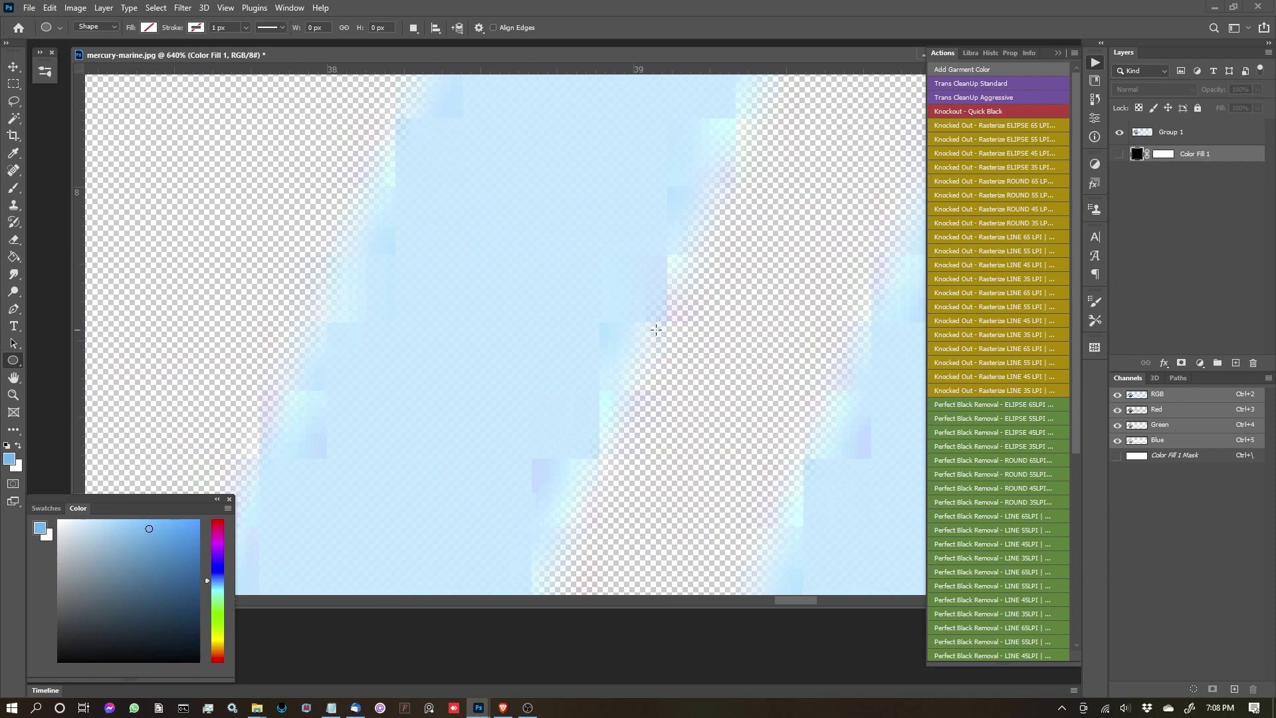
pyautogui.scroll(-8, 669, 330)
pyautogui.moveTo(652, 345); pyautogui.dragTo(766, 365)
pyautogui.hscroll(-5, 400, 372)
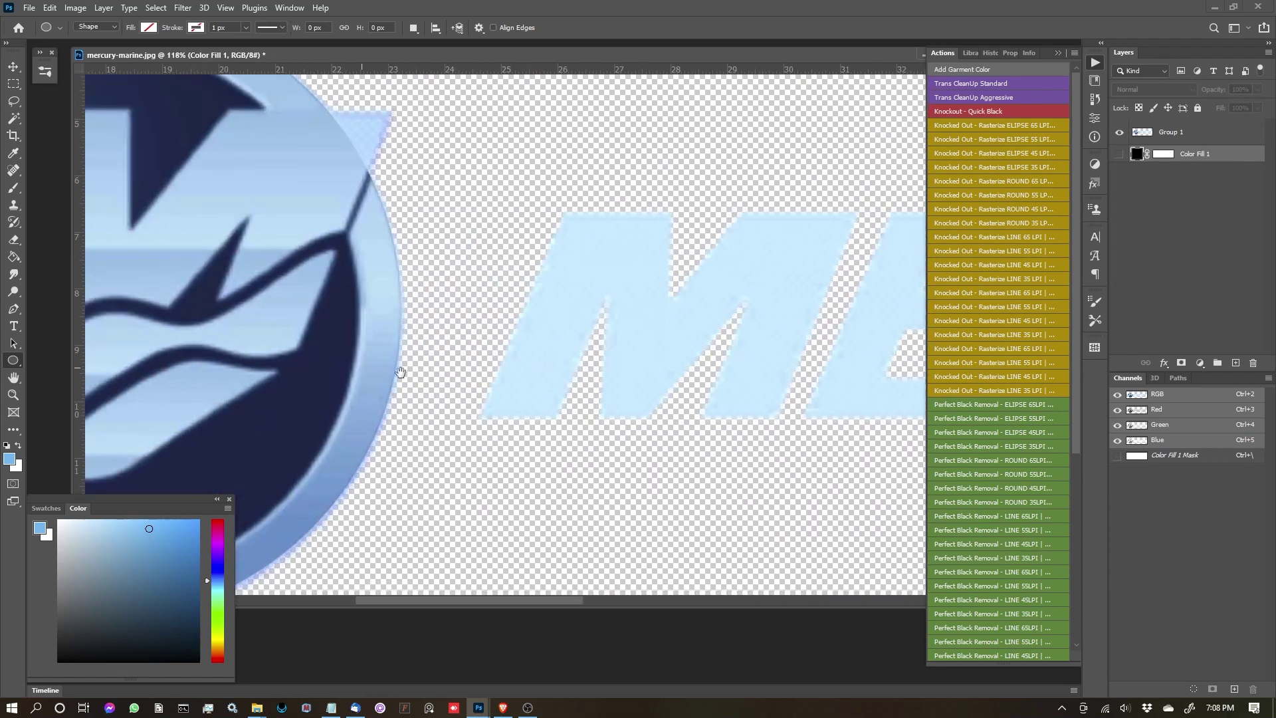
pyautogui.moveTo(400, 373); pyautogui.dragTo(532, 370)
pyautogui.scroll(-3, 533, 312)
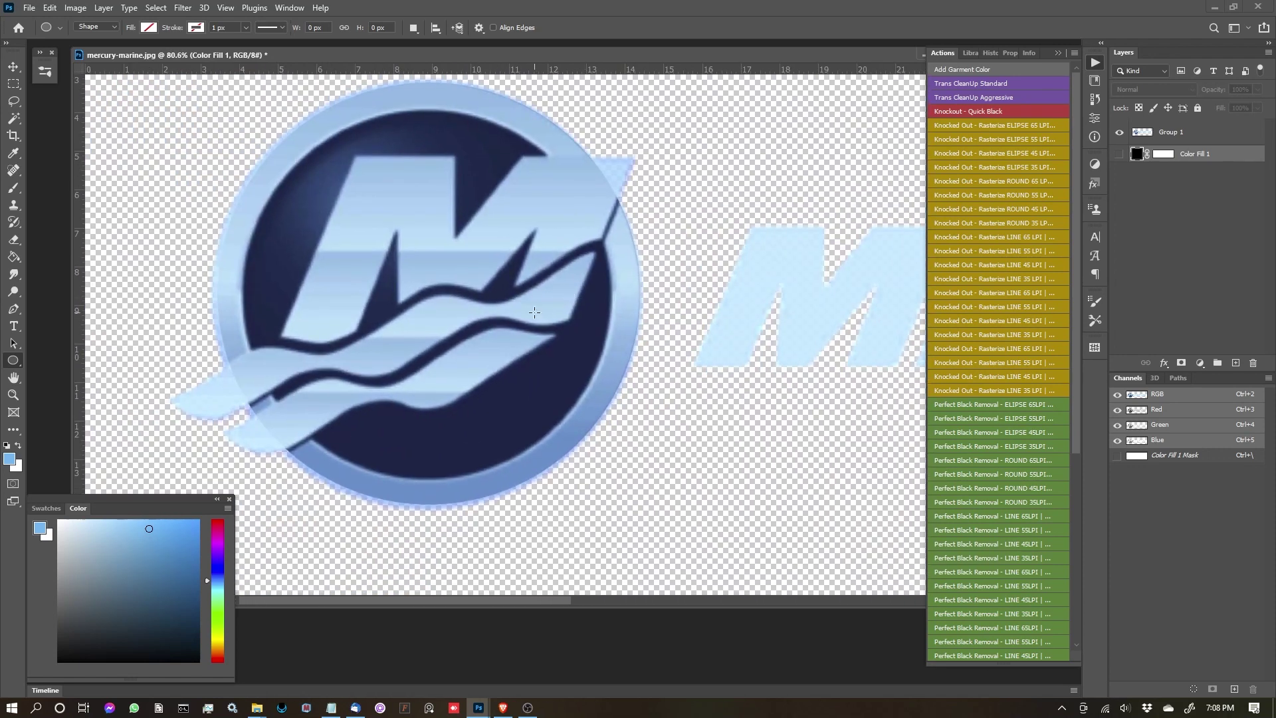
pyautogui.scroll(4, 667, 151)
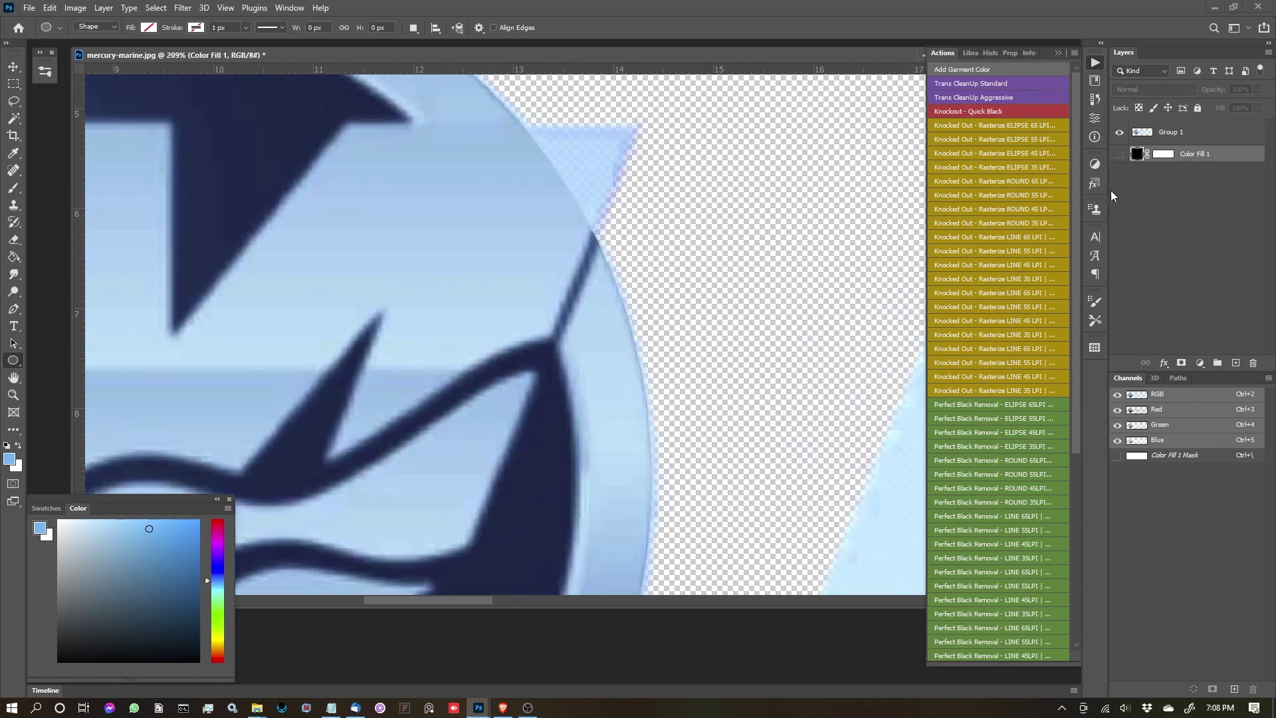
# - Toggle Group 1 and Color Fill 1 visibility to compare, leaving the fill hidden
pyautogui.click(1120, 133)
pyautogui.click(1119, 132)
pyautogui.click(1121, 154)
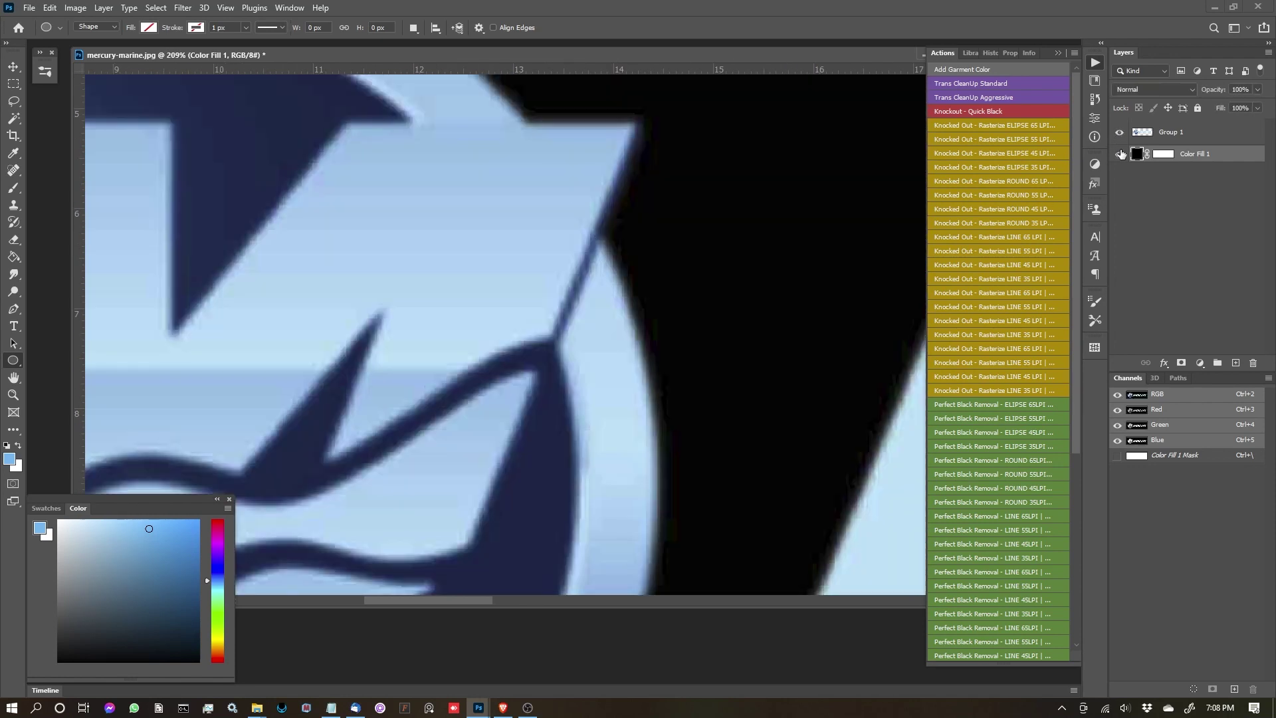
pyautogui.click(1120, 154)
pyautogui.scroll(4, 703, 220)
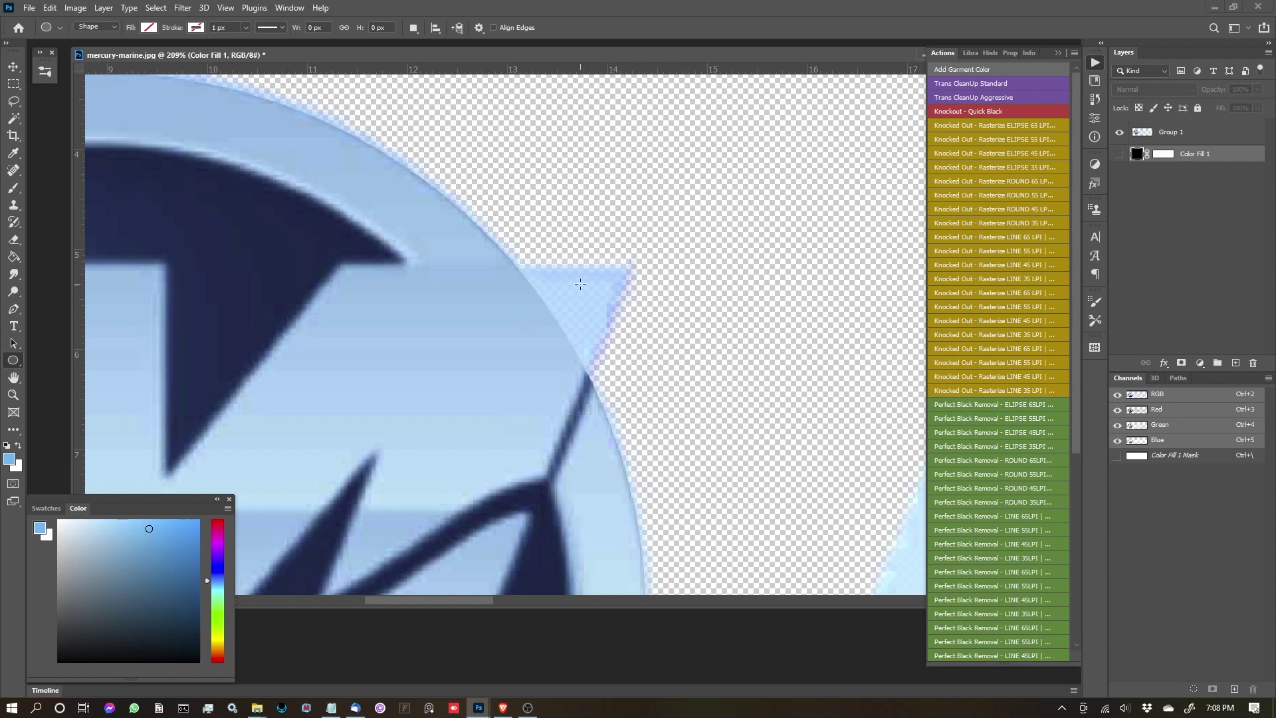
pyautogui.scroll(-4, 580, 283)
pyautogui.scroll(1, 362, 286)
pyautogui.moveTo(362, 286); pyautogui.dragTo(512, 280)
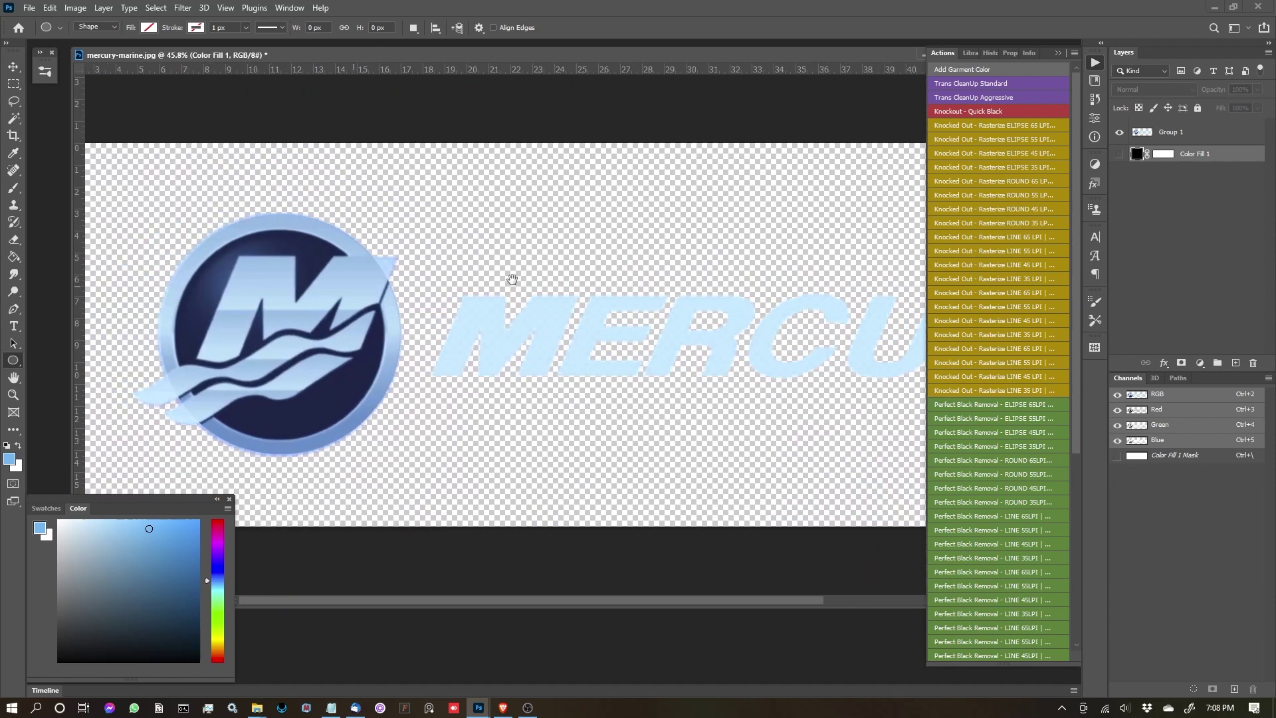
# - Select Group 1 and zoom in on the MERC lettering
pyautogui.click(1158, 133)
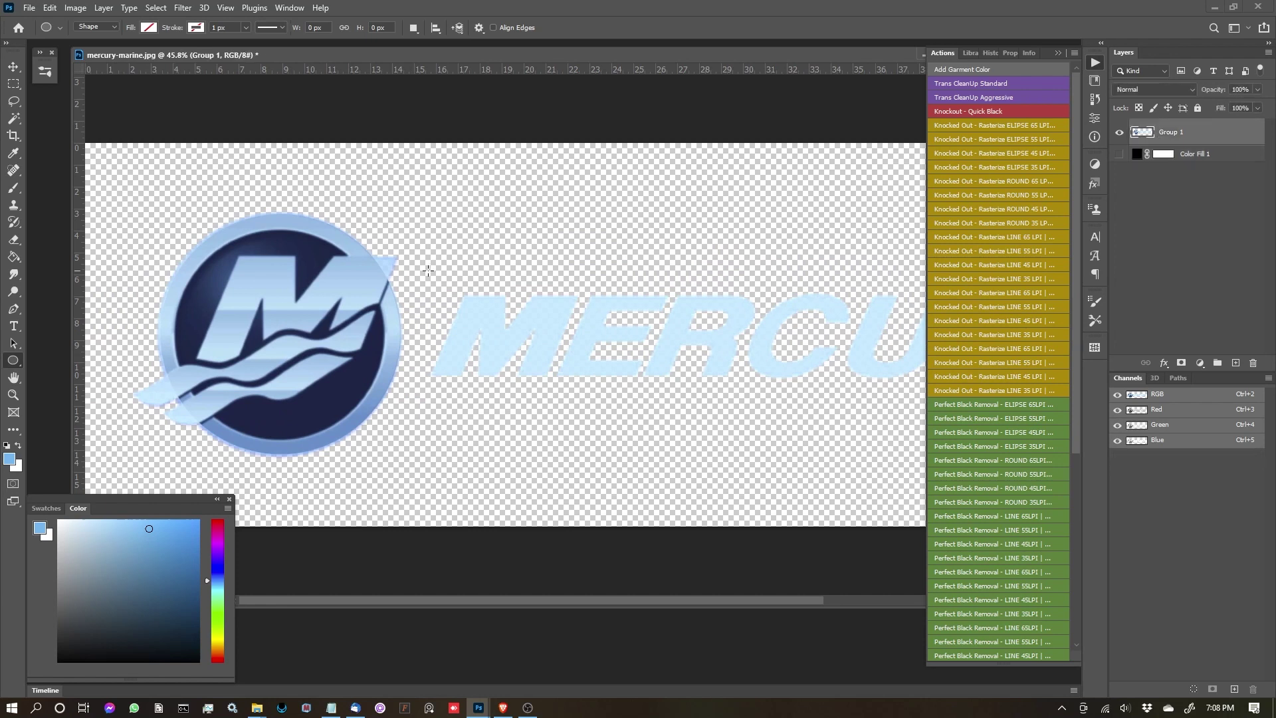
pyautogui.scroll(2, 427, 270)
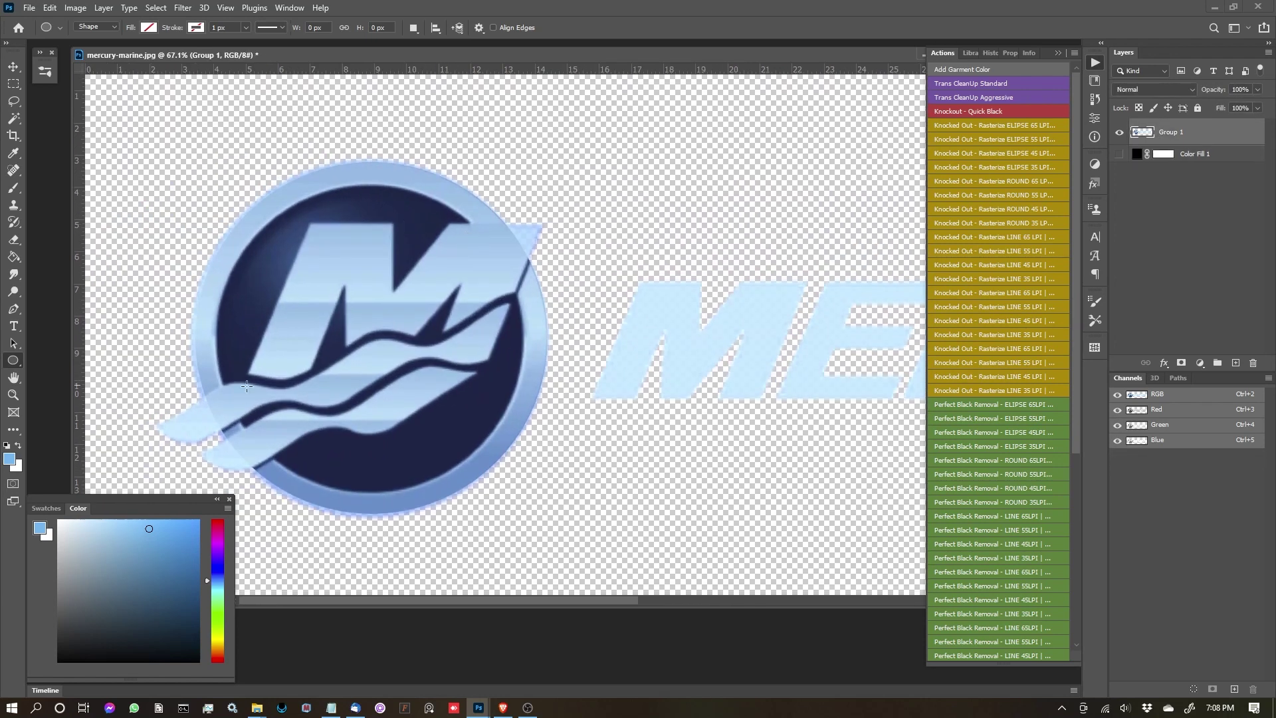
pyautogui.scroll(-1, 214, 387)
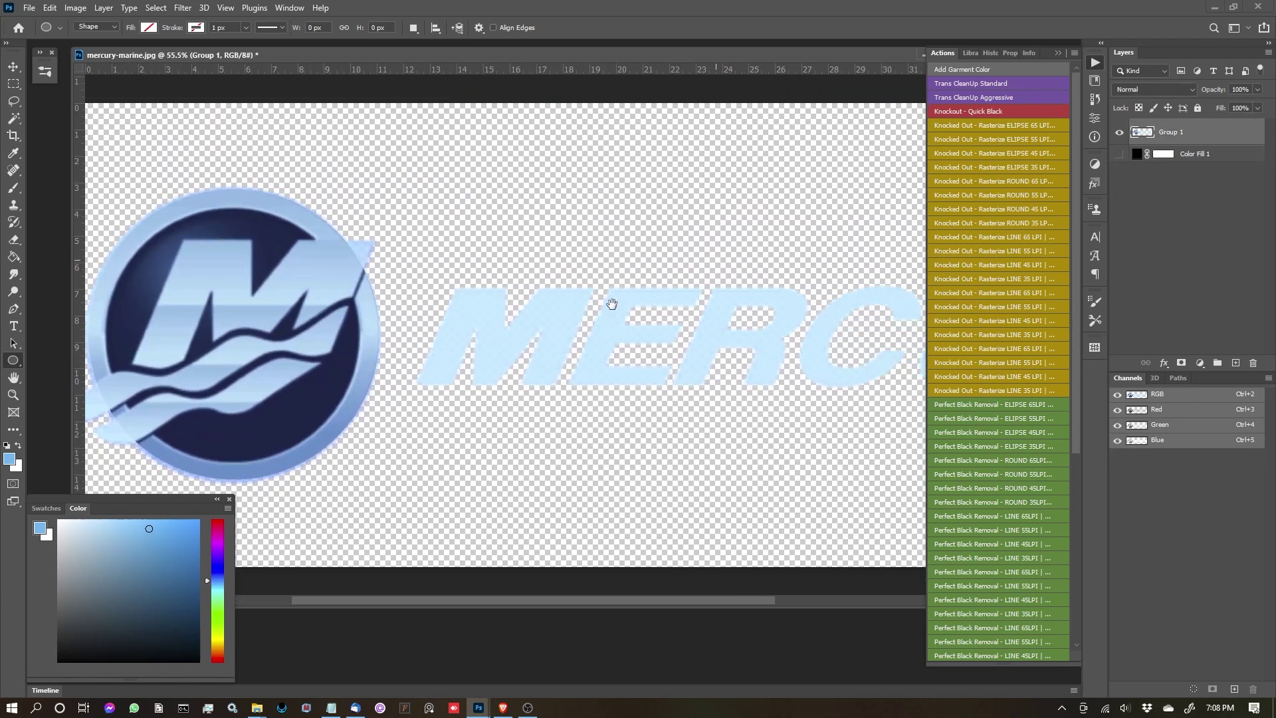
pyautogui.moveTo(609, 299); pyautogui.dragTo(685, 296)
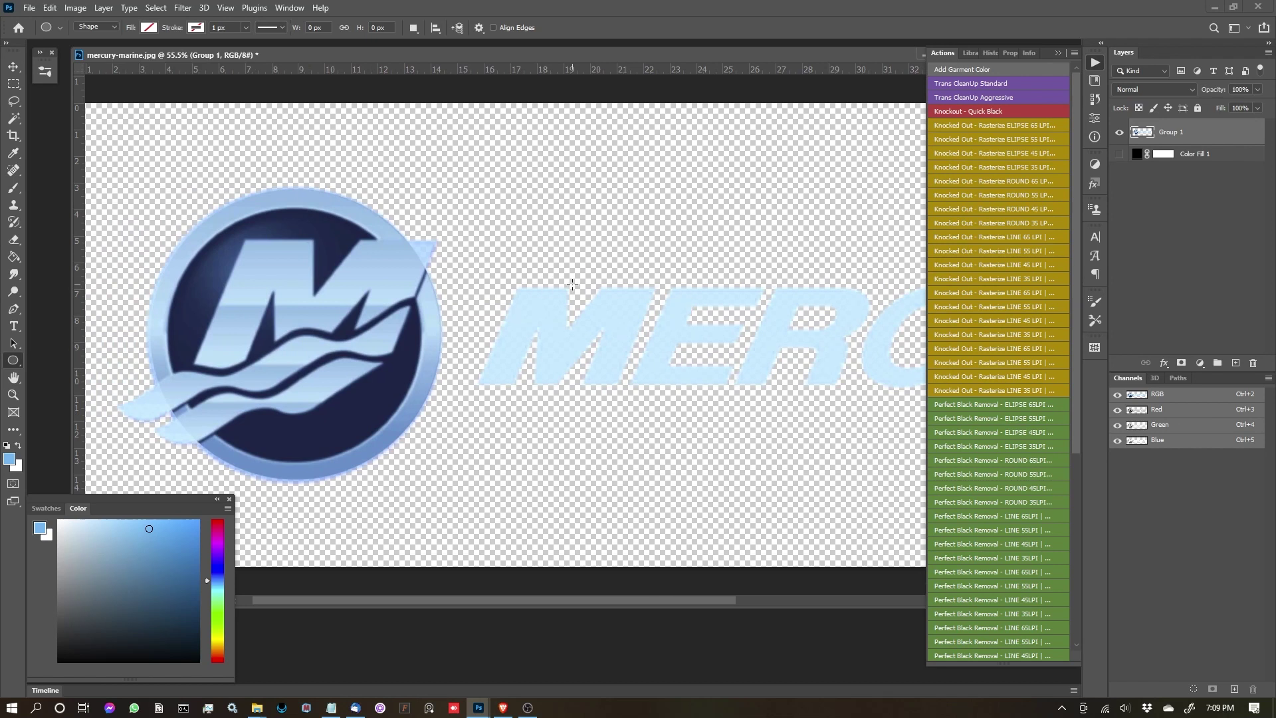
pyautogui.scroll(-3, 572, 284)
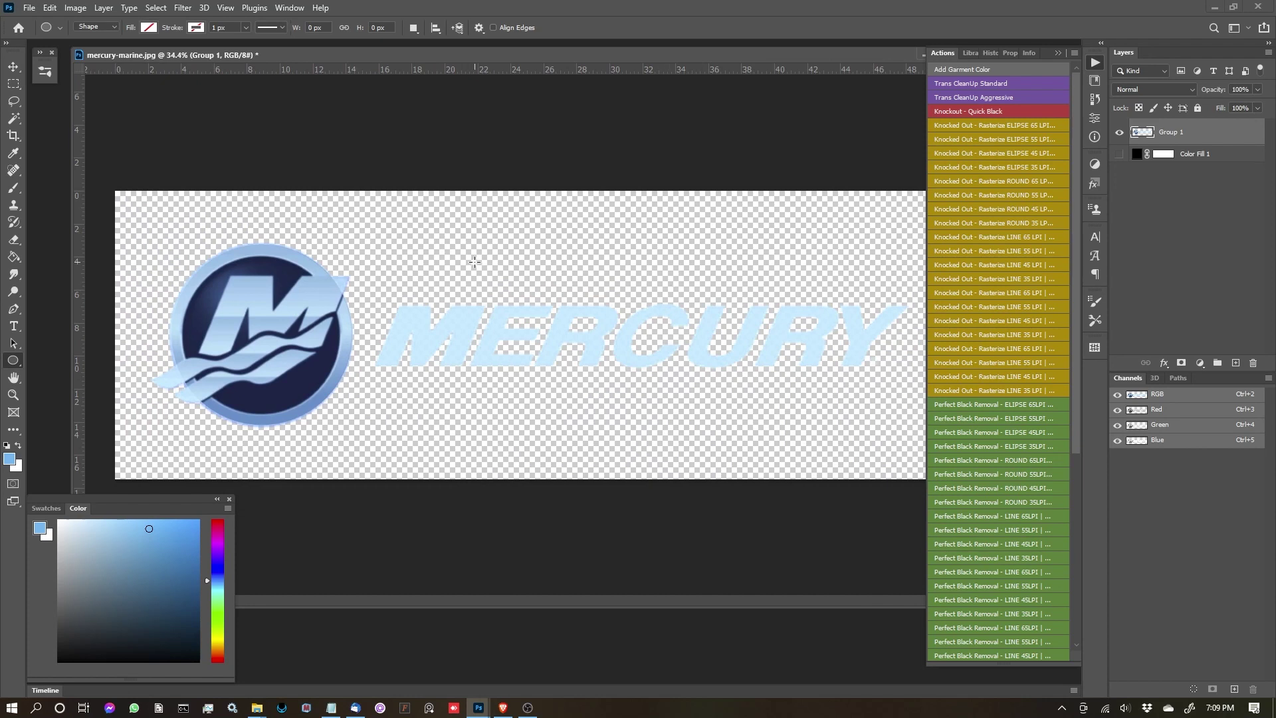
pyautogui.scroll(5, 505, 344)
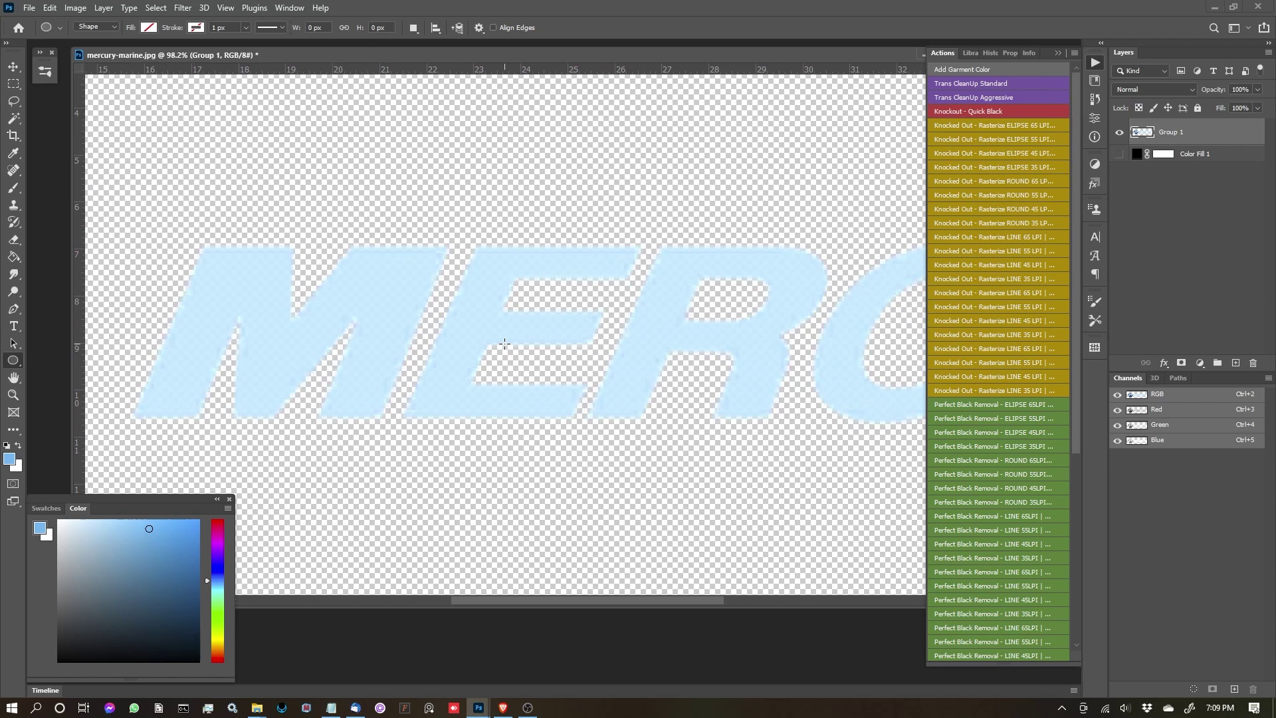
pyautogui.scroll(-4, 504, 343)
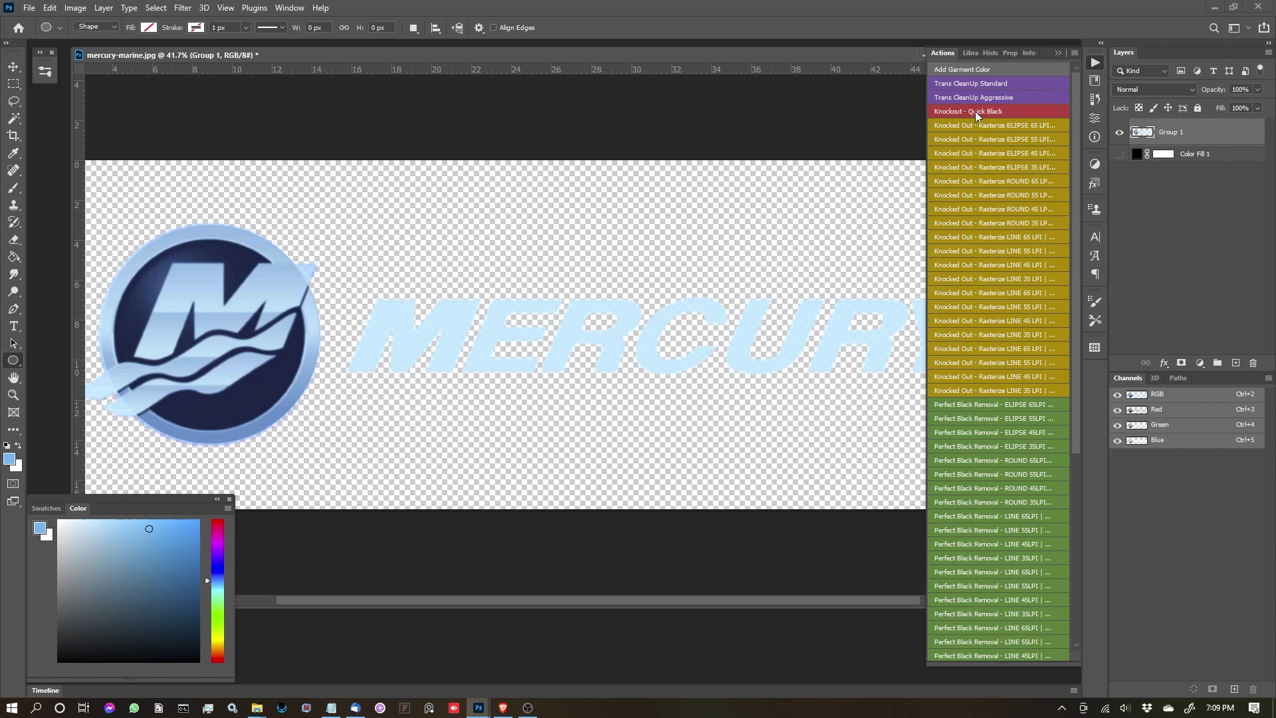
# - Compare the logo with the black fill on and off, then run Trans CleanUp Standard
pyautogui.click(1119, 155)
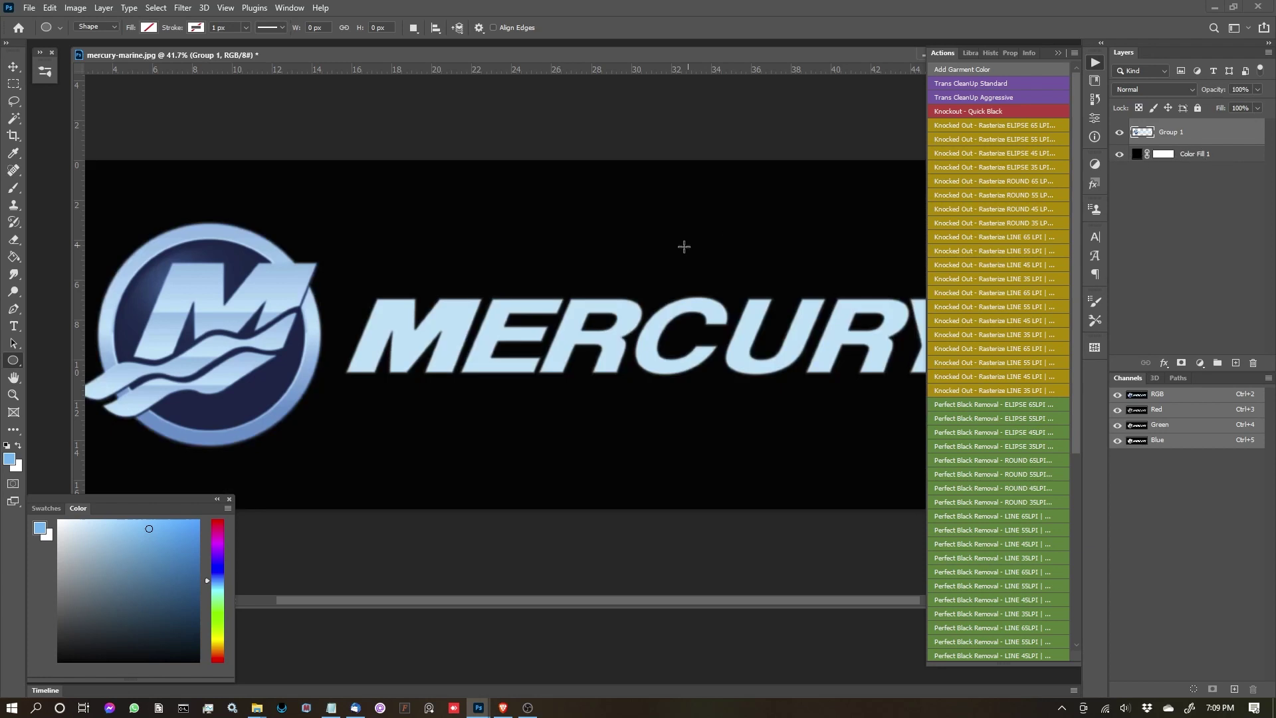
pyautogui.scroll(5, 654, 310)
pyautogui.moveTo(319, 333); pyautogui.dragTo(631, 271)
pyautogui.click(1119, 154)
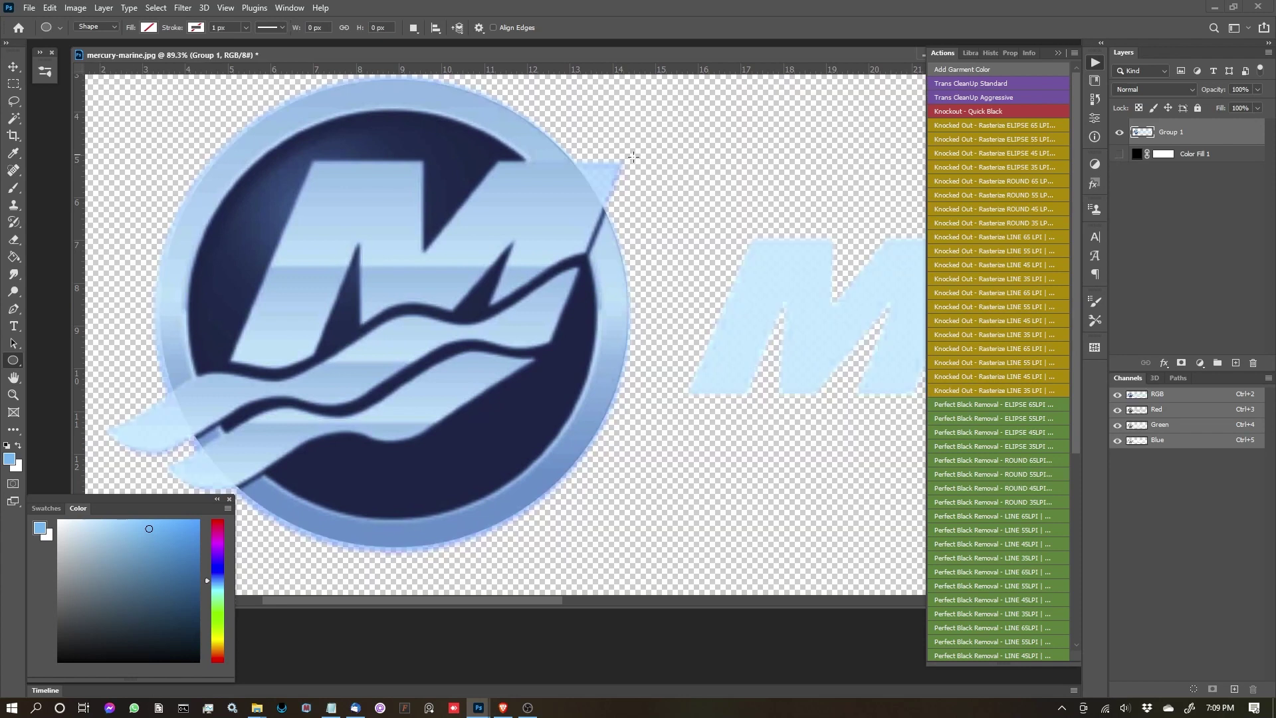
pyautogui.click(1120, 154)
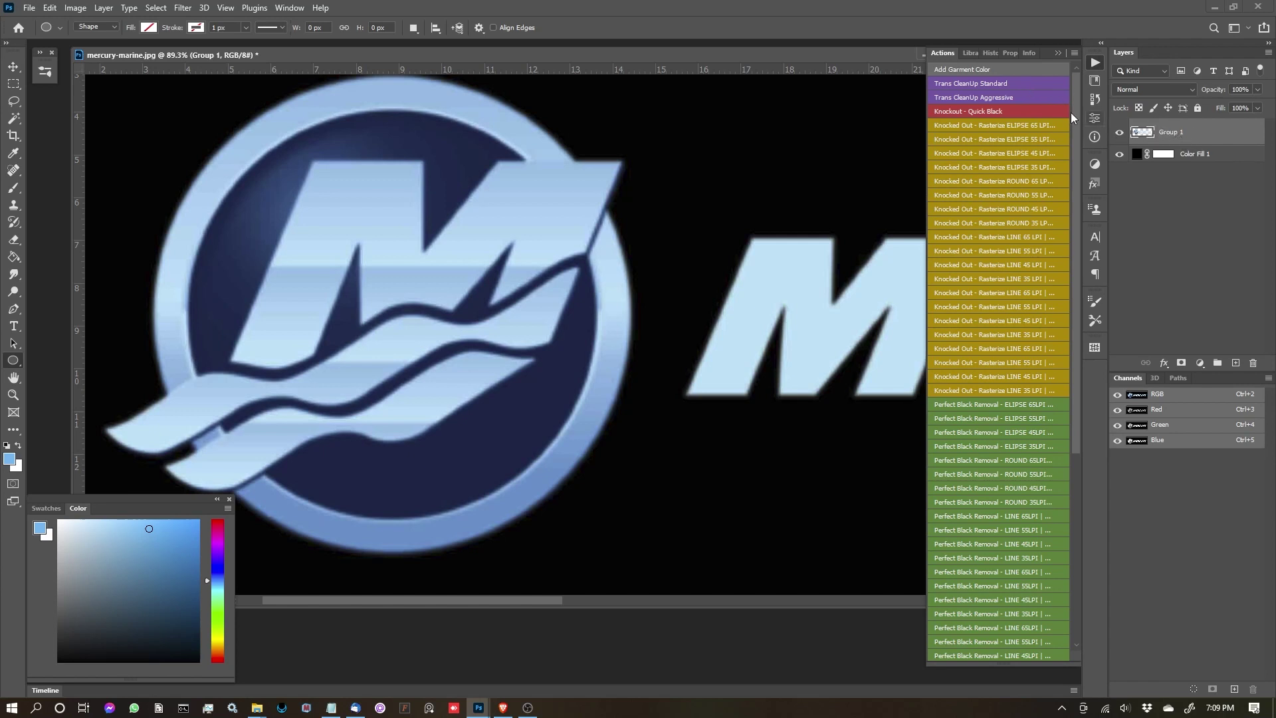
pyautogui.click(985, 83)
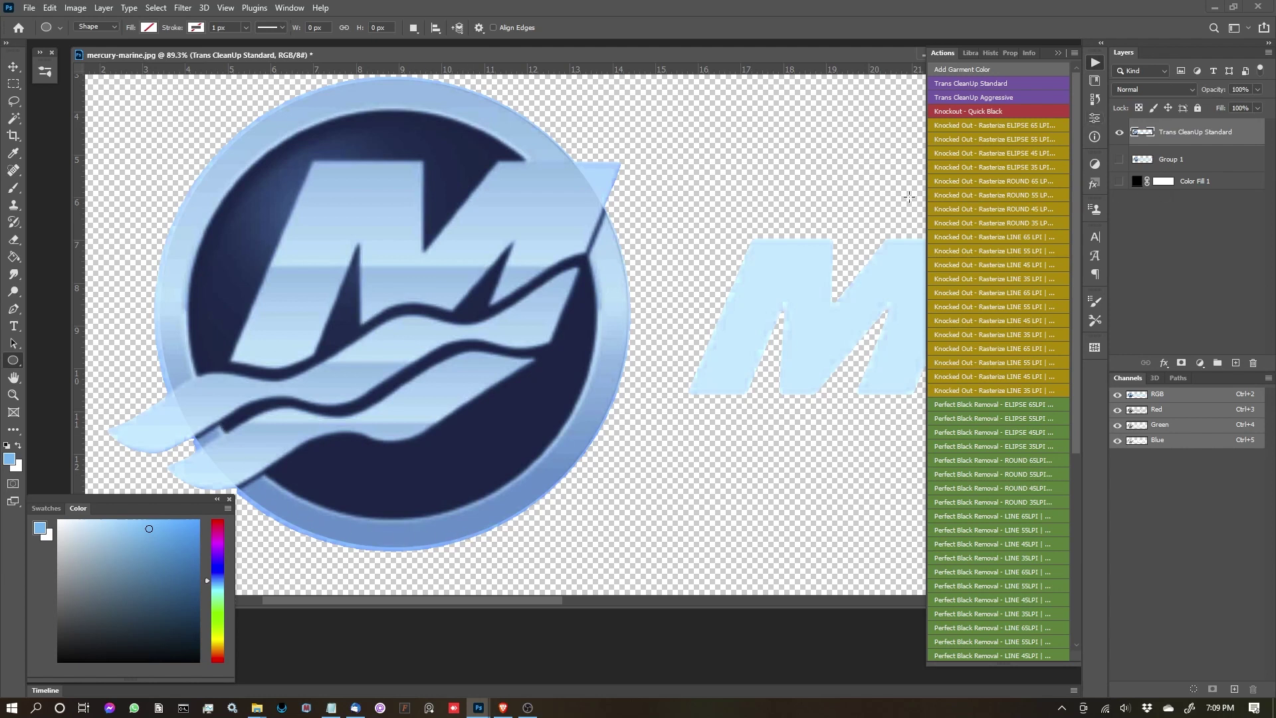
# - Show the black fill behind the Trans CleanUp Standard result and inspect its edges
pyautogui.scroll(5, 508, 212)
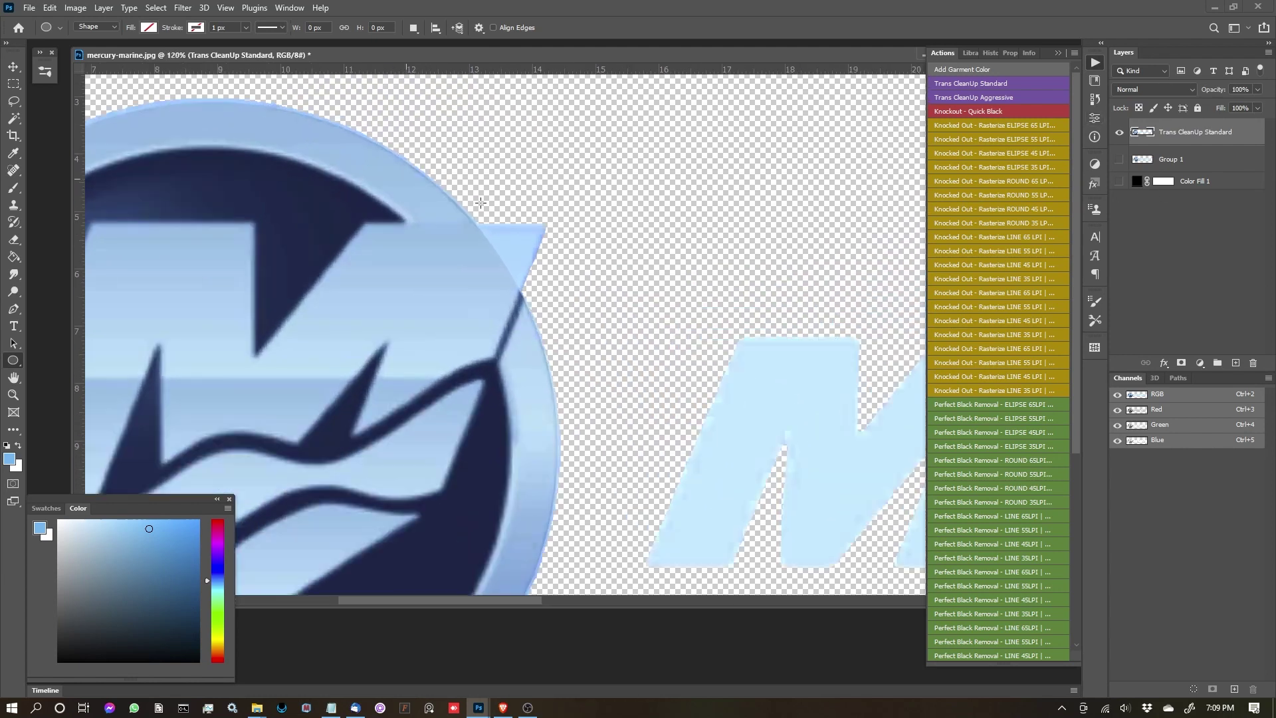
pyautogui.scroll(-4, 509, 212)
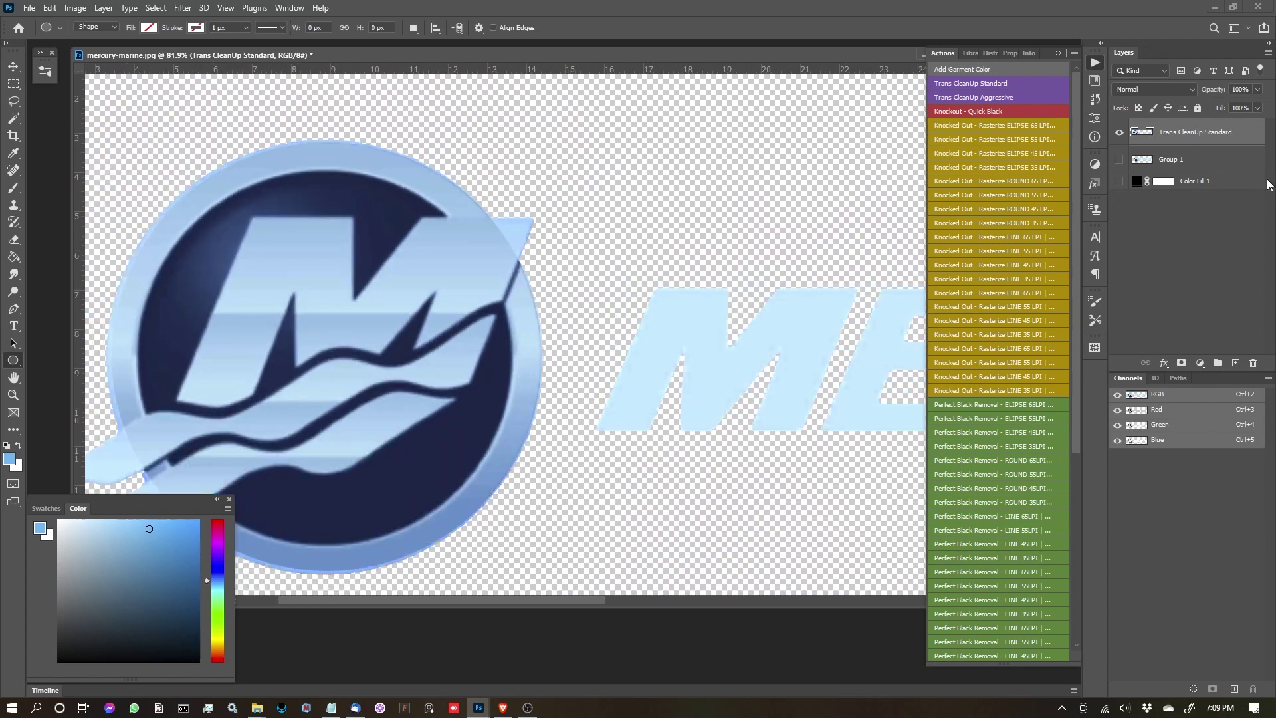
pyautogui.click(1119, 182)
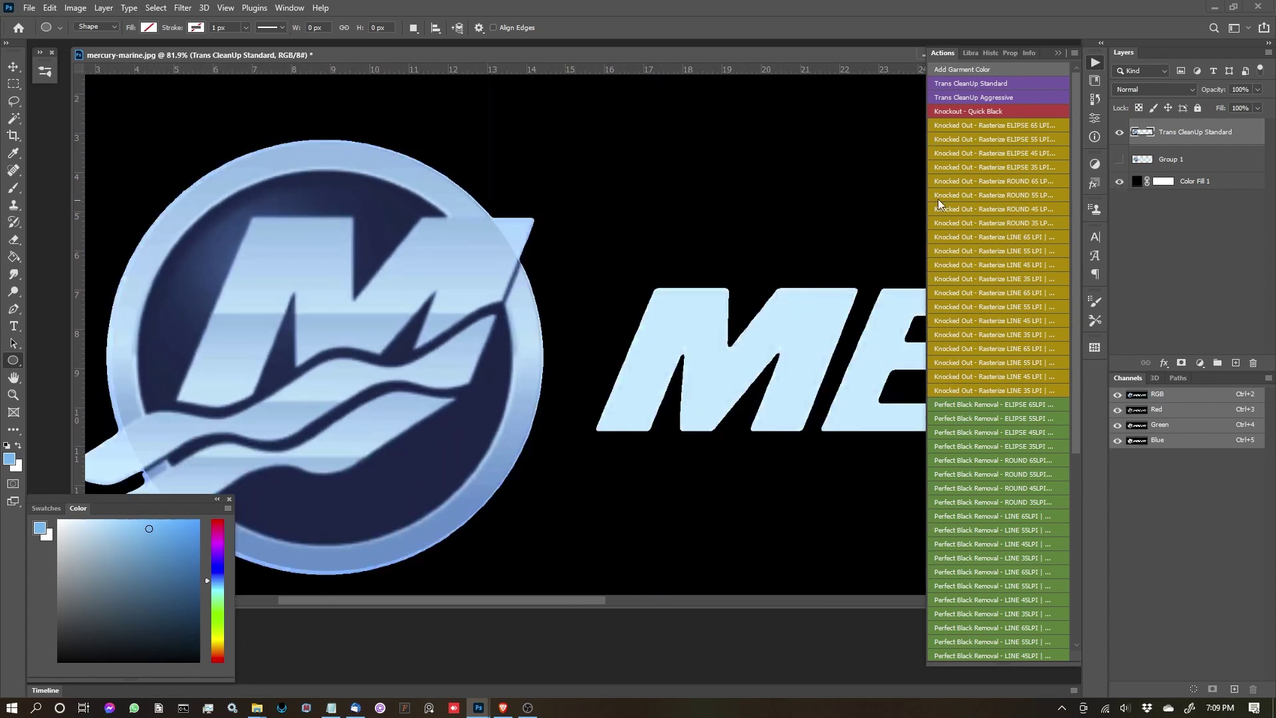
pyautogui.scroll(10, 459, 198)
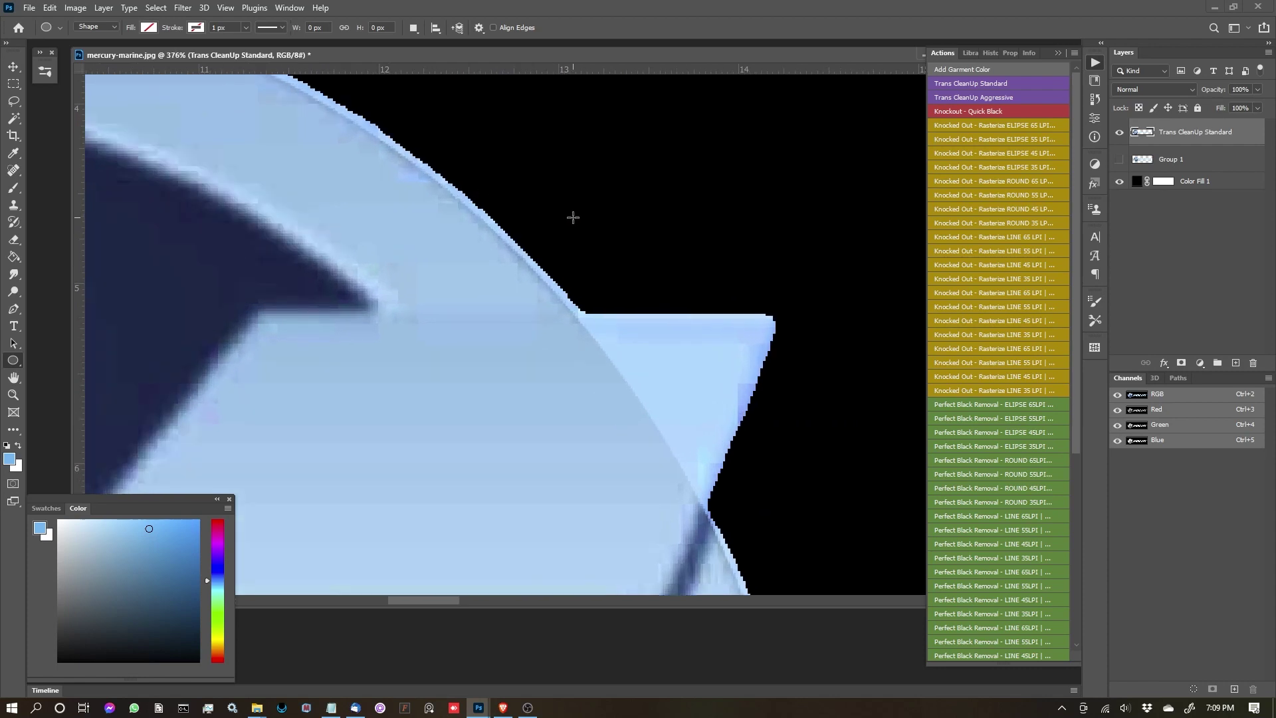
pyautogui.moveTo(564, 228); pyautogui.dragTo(364, 113)
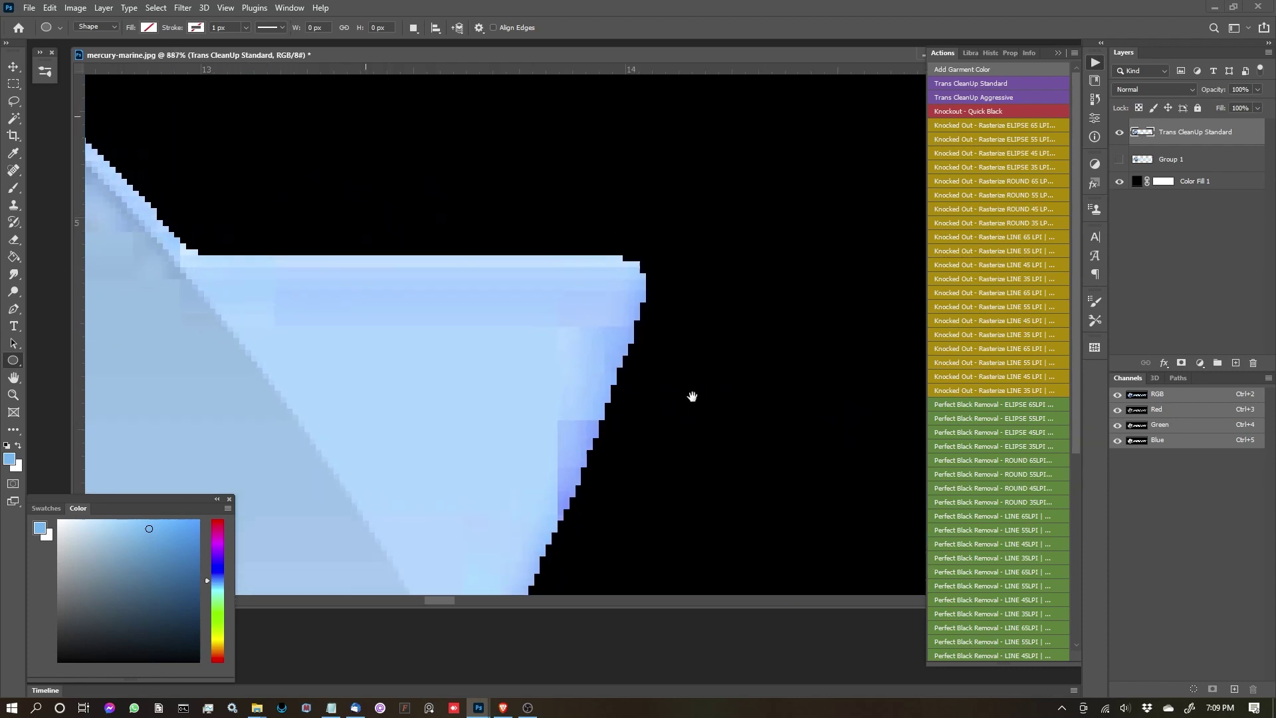
pyautogui.moveTo(691, 396); pyautogui.dragTo(622, 136)
pyautogui.scroll(-5, 618, 279)
pyautogui.hscroll(6, 341, 168)
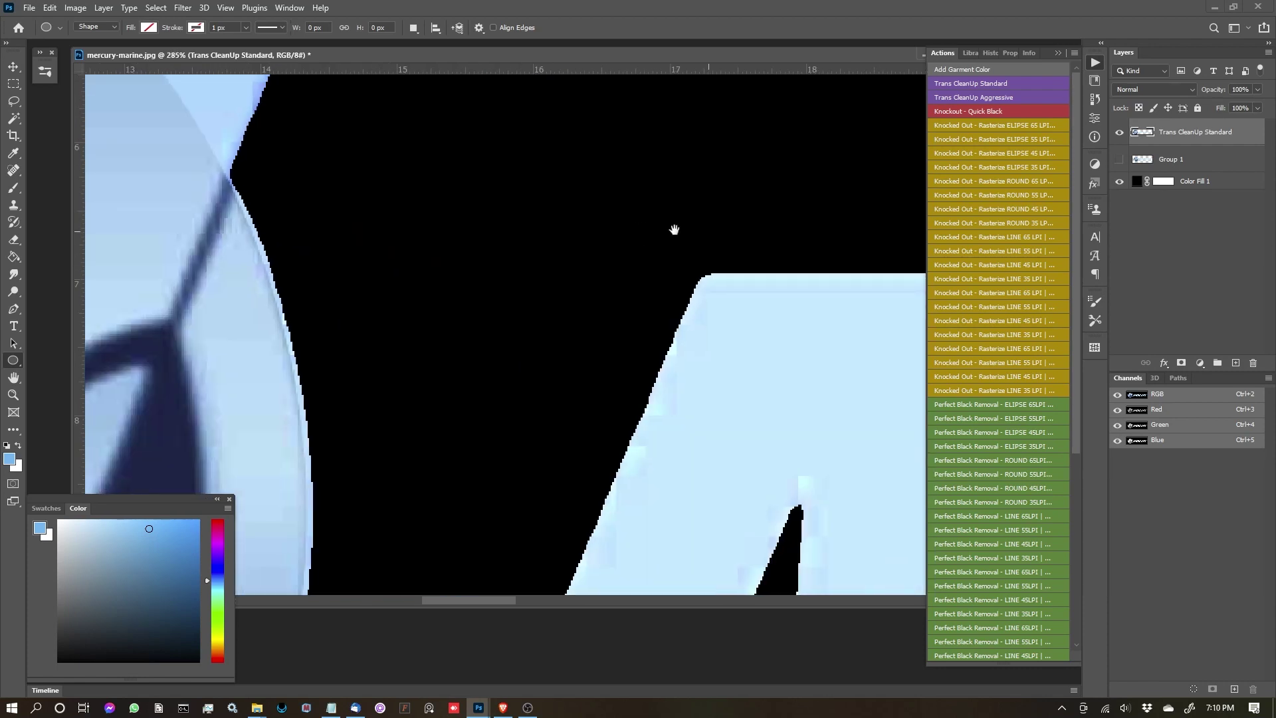
pyautogui.scroll(-1, 542, 247)
pyautogui.hscroll(4, 456, 163)
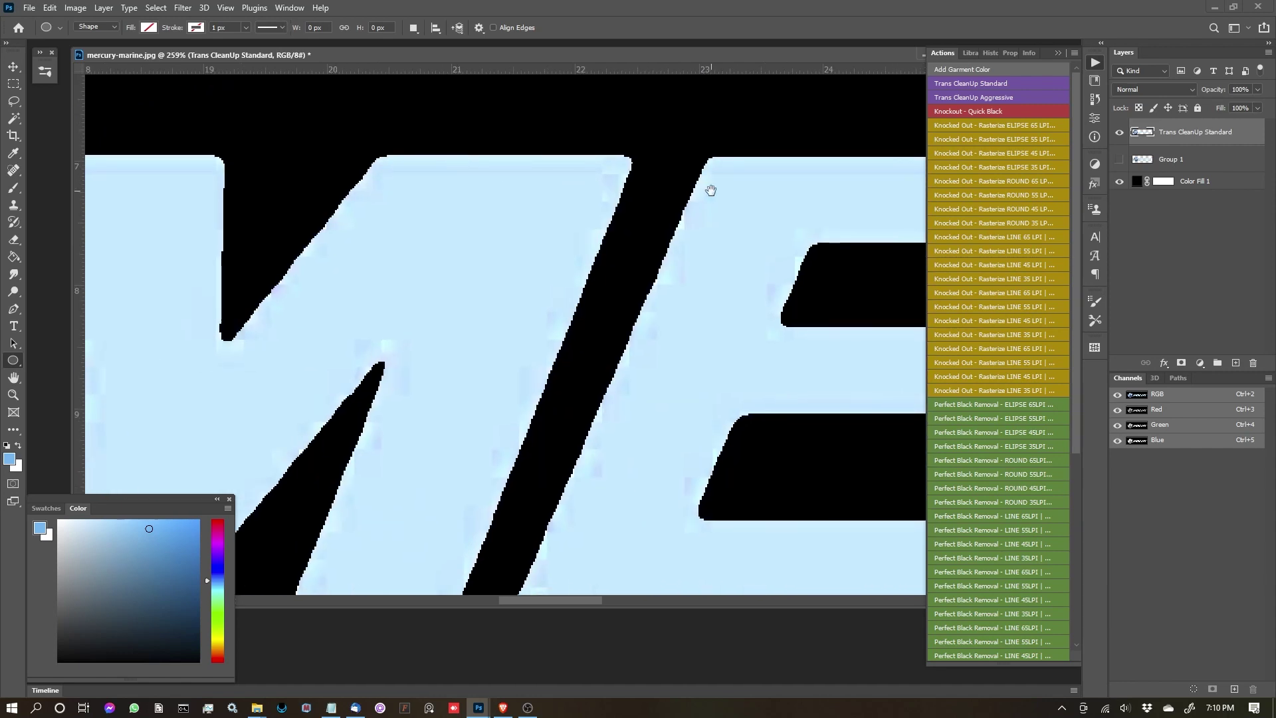
pyautogui.hscroll(1, 665, 199)
pyautogui.hscroll(2, 666, 239)
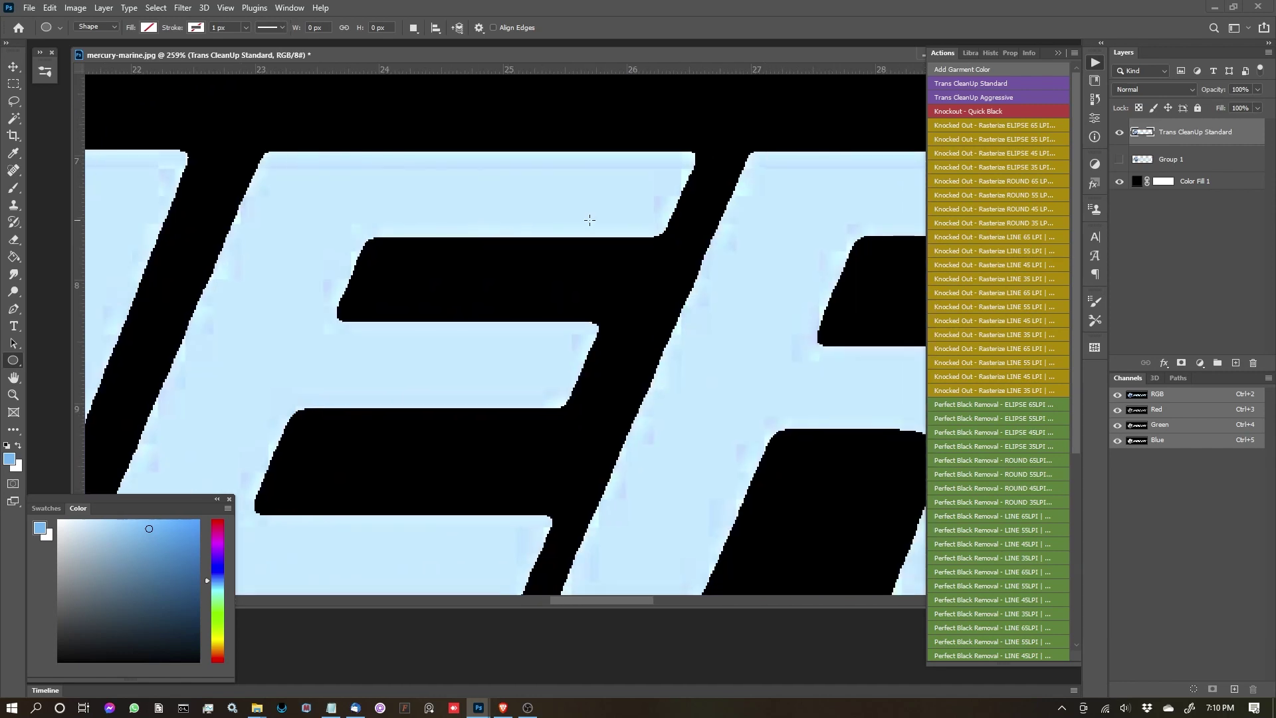
pyautogui.scroll(-1, 758, 171)
pyautogui.hscroll(4, 303, 184)
pyautogui.scroll(-2, 521, 181)
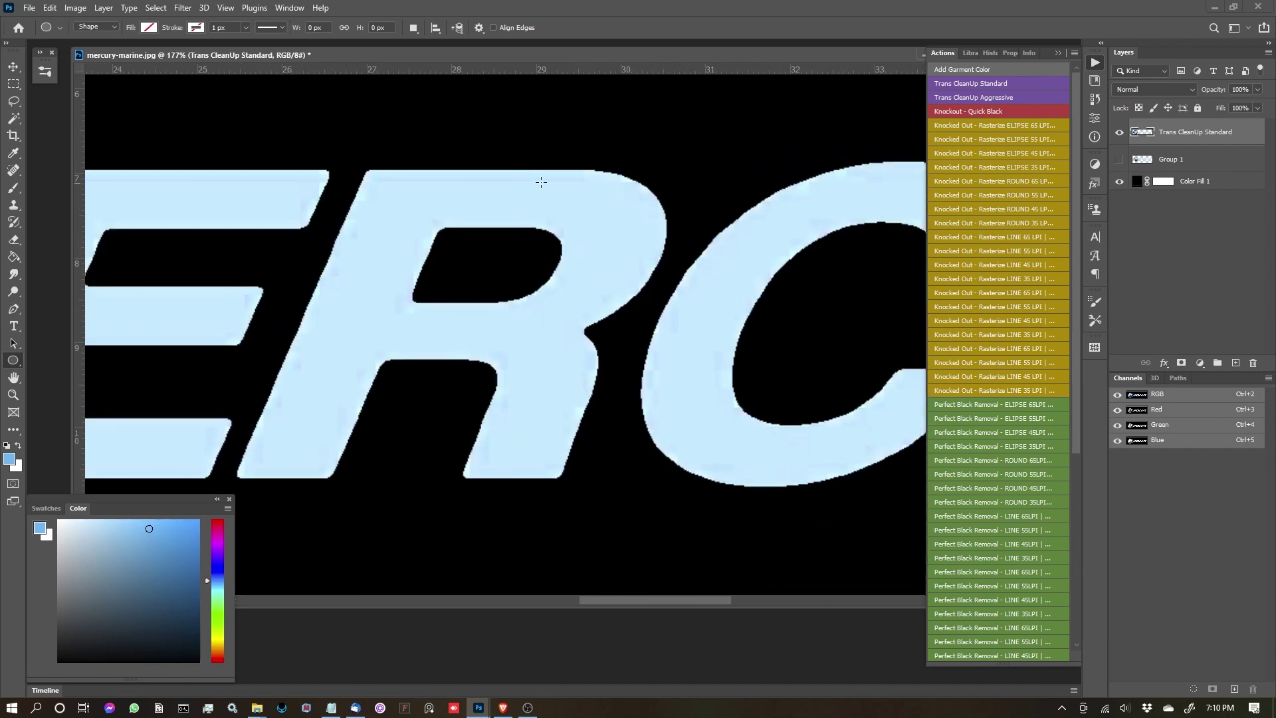
pyautogui.hscroll(3, 387, 202)
pyautogui.scroll(1, 745, 213)
pyautogui.hscroll(3, 530, 200)
# - Delete the Trans CleanUp Standard layer and make Group 1 visible again
pyautogui.scroll(-6, 532, 200)
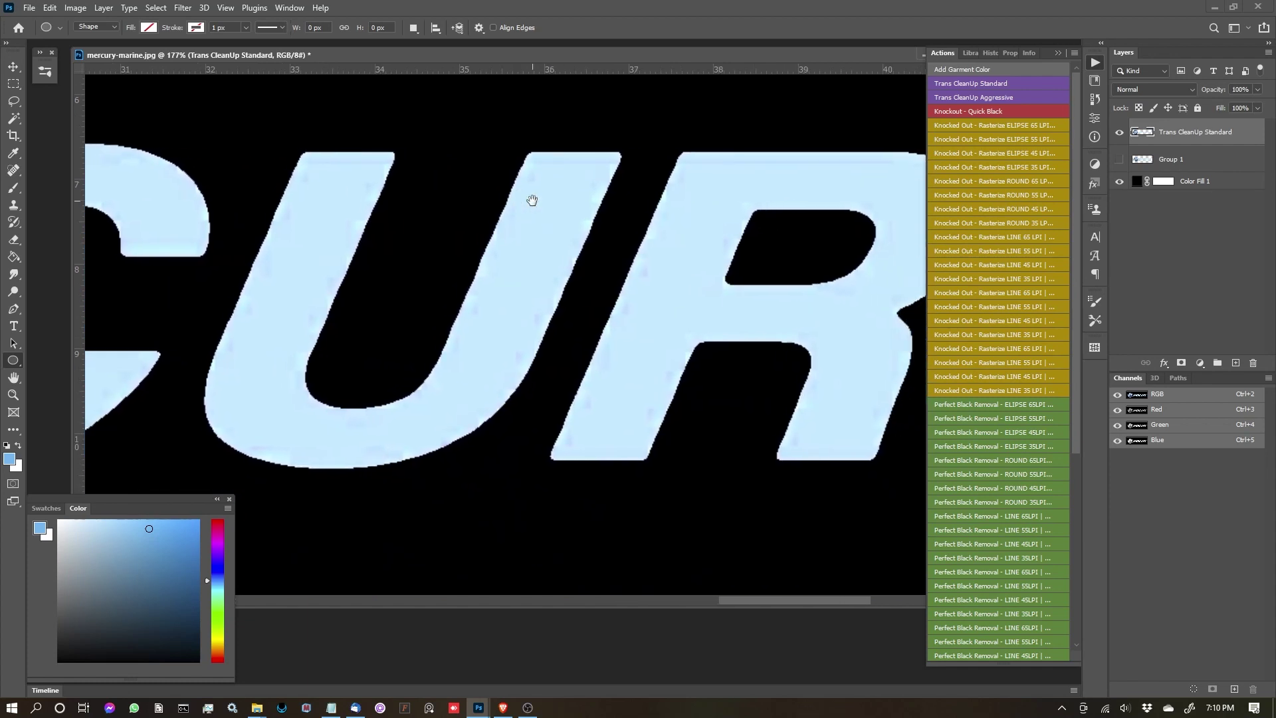
pyautogui.scroll(3, 518, 281)
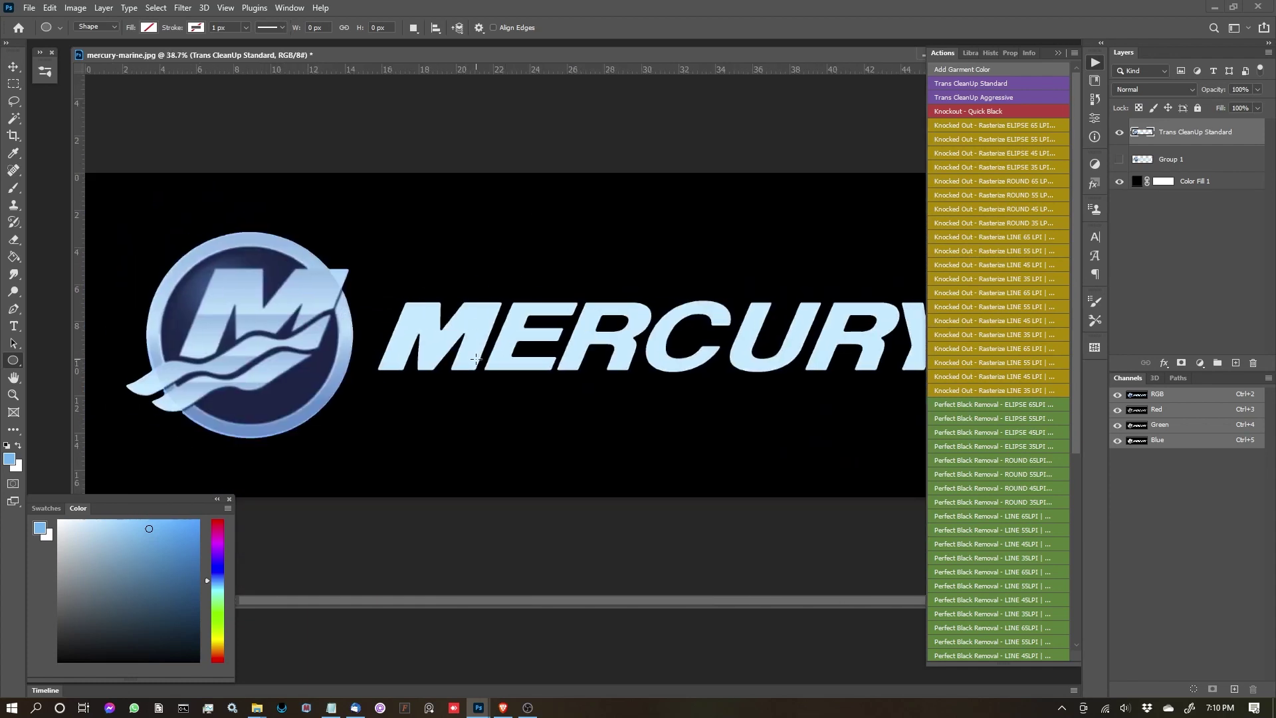
pyautogui.scroll(4, 462, 338)
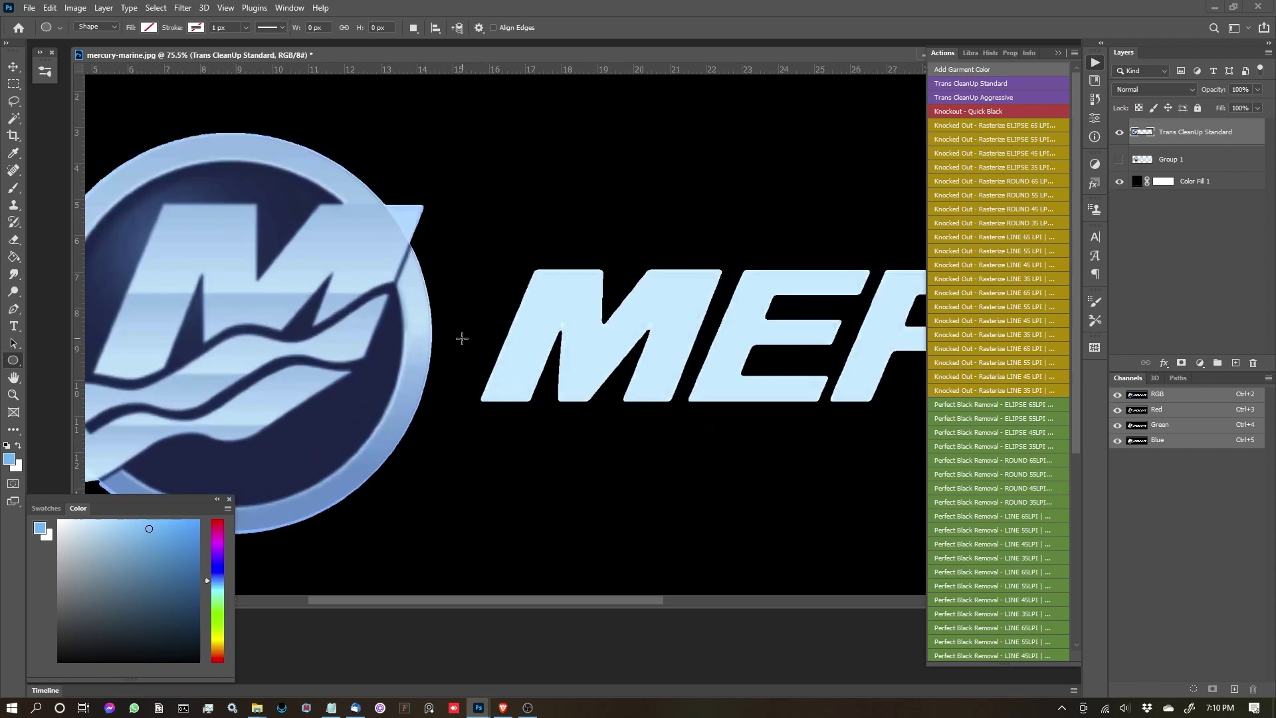
pyautogui.scroll(-3, 470, 334)
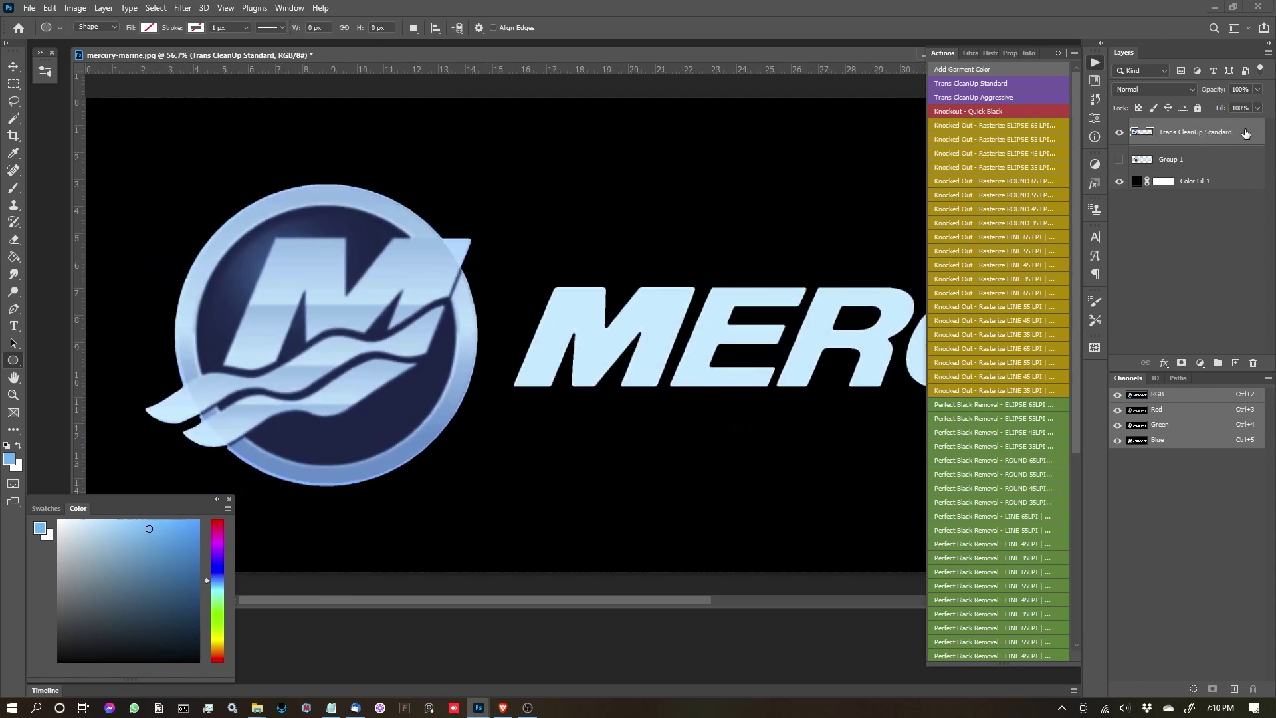
pyautogui.moveTo(1247, 132); pyautogui.dragTo(1254, 363)
pyautogui.click(1120, 131)
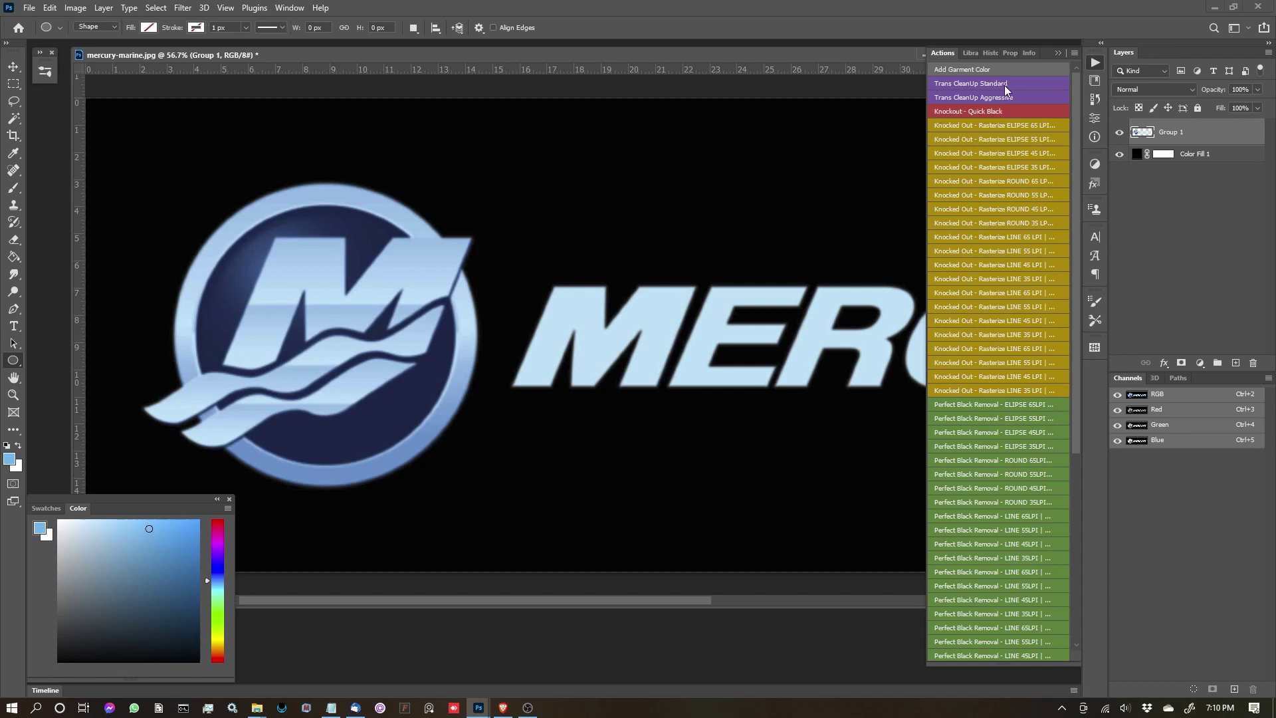
# - Run the Trans CleanUp Aggressive action on the Mercury logo
pyautogui.scroll(5, 514, 246)
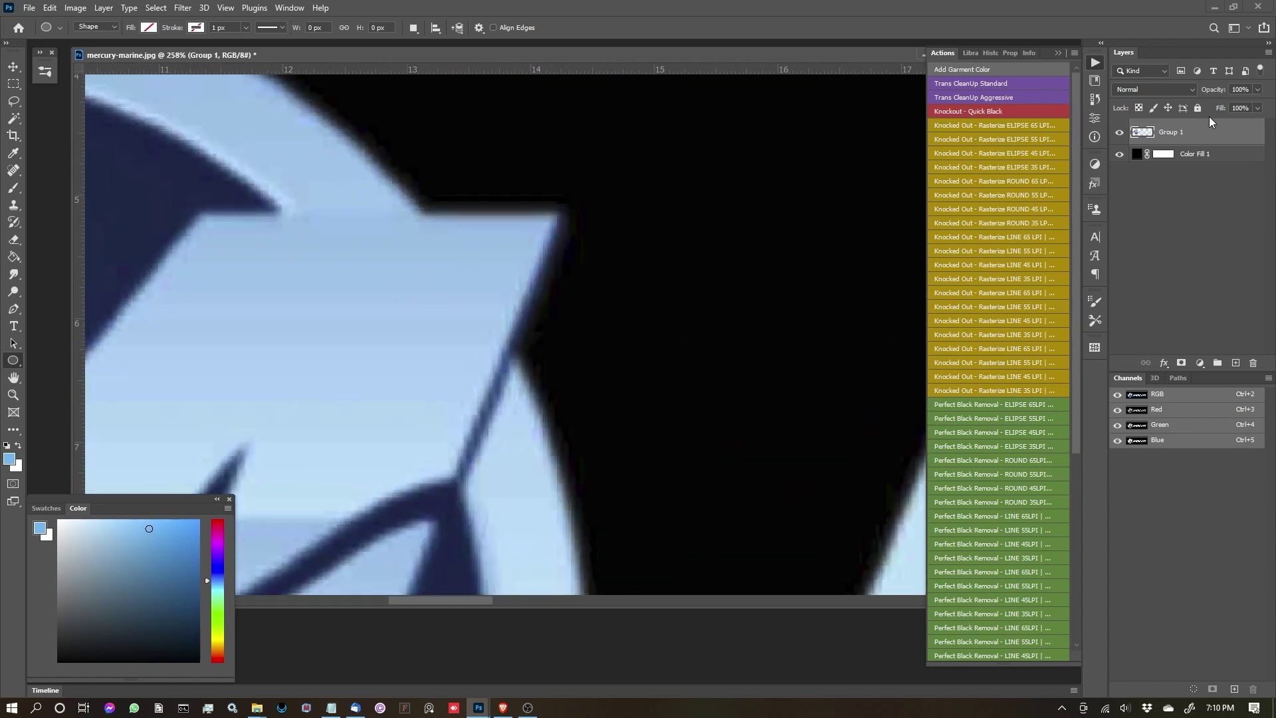
pyautogui.click(1003, 97)
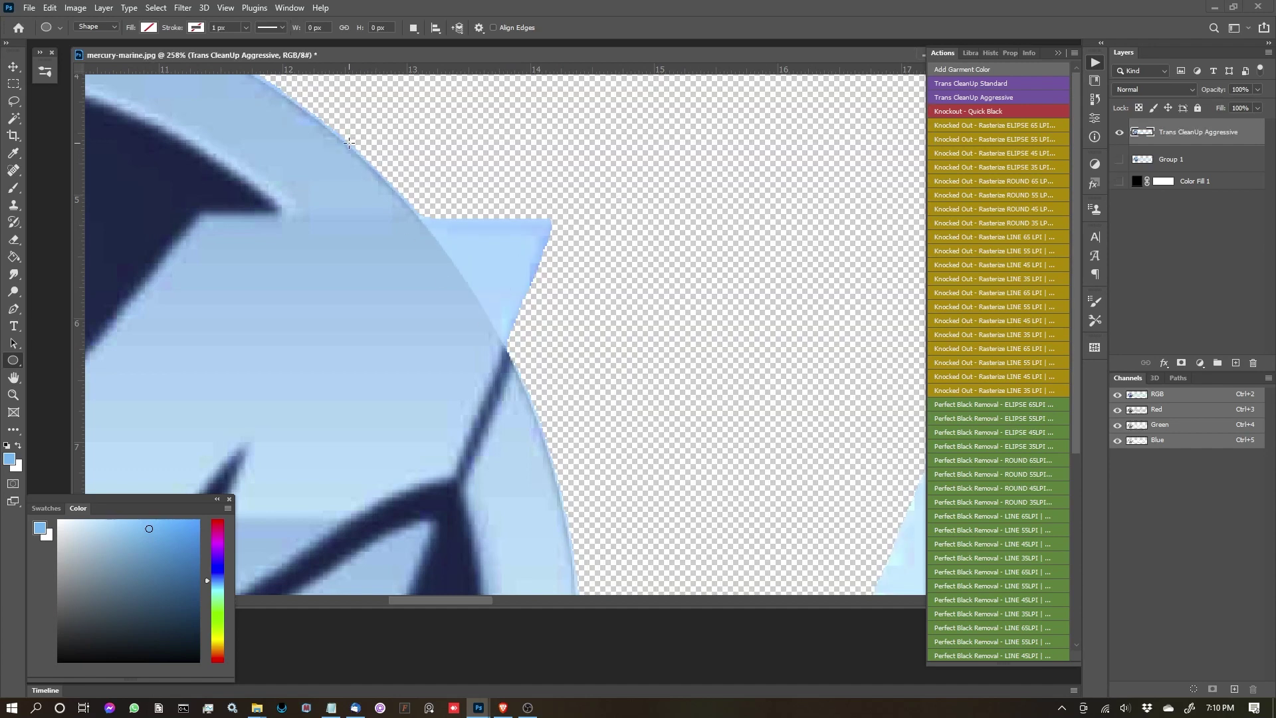
pyautogui.scroll(-8, 607, 262)
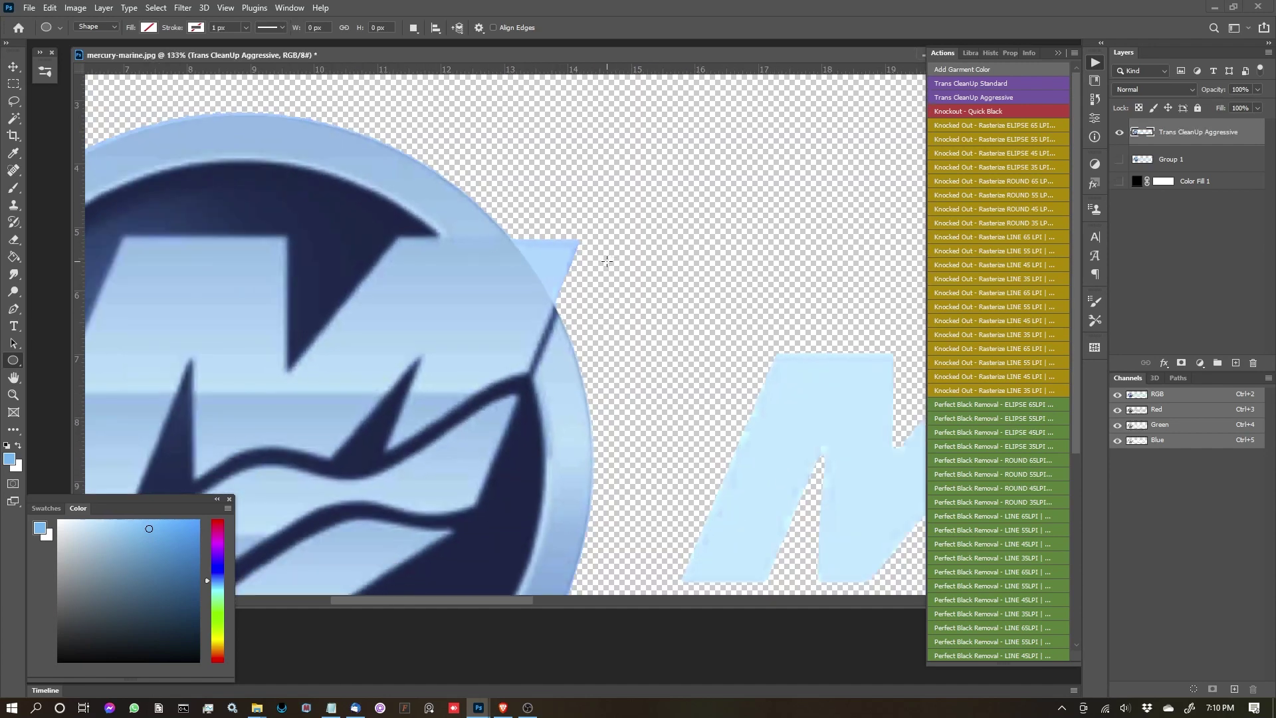
pyautogui.scroll(2, 639, 335)
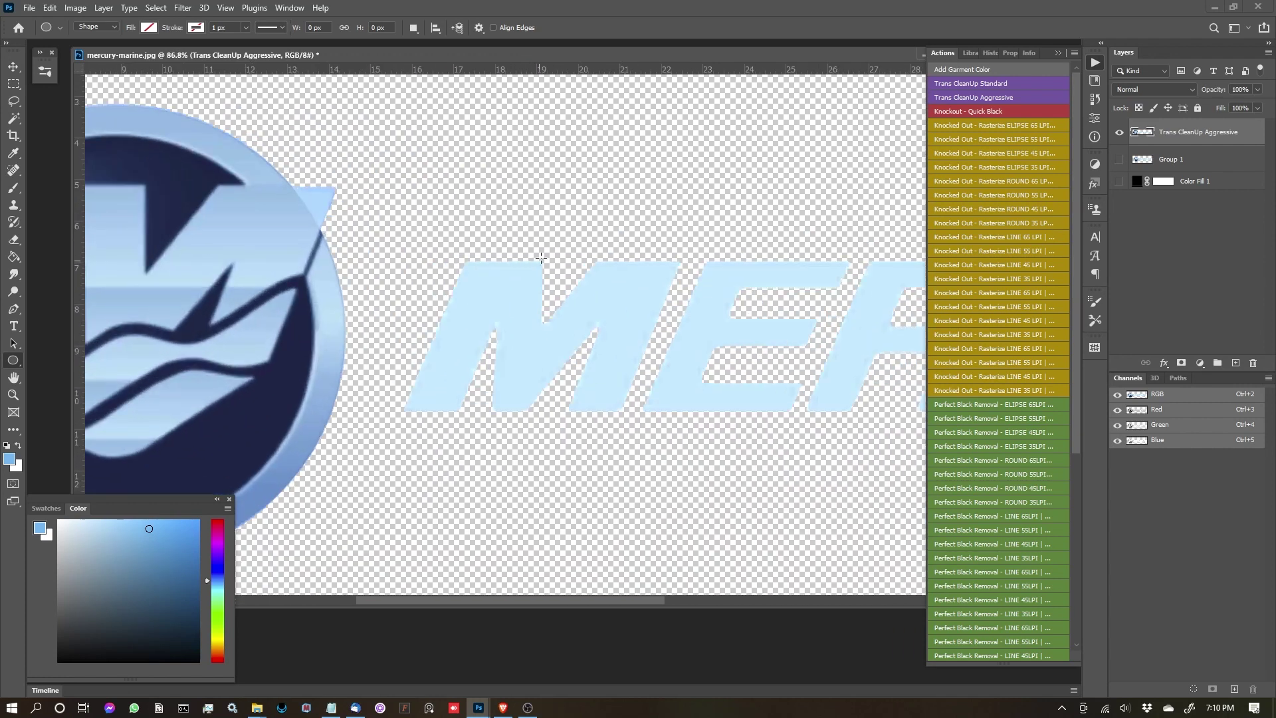
# - Show the black fill behind the Aggressive result and zoom in on the emblem
pyautogui.click(1119, 181)
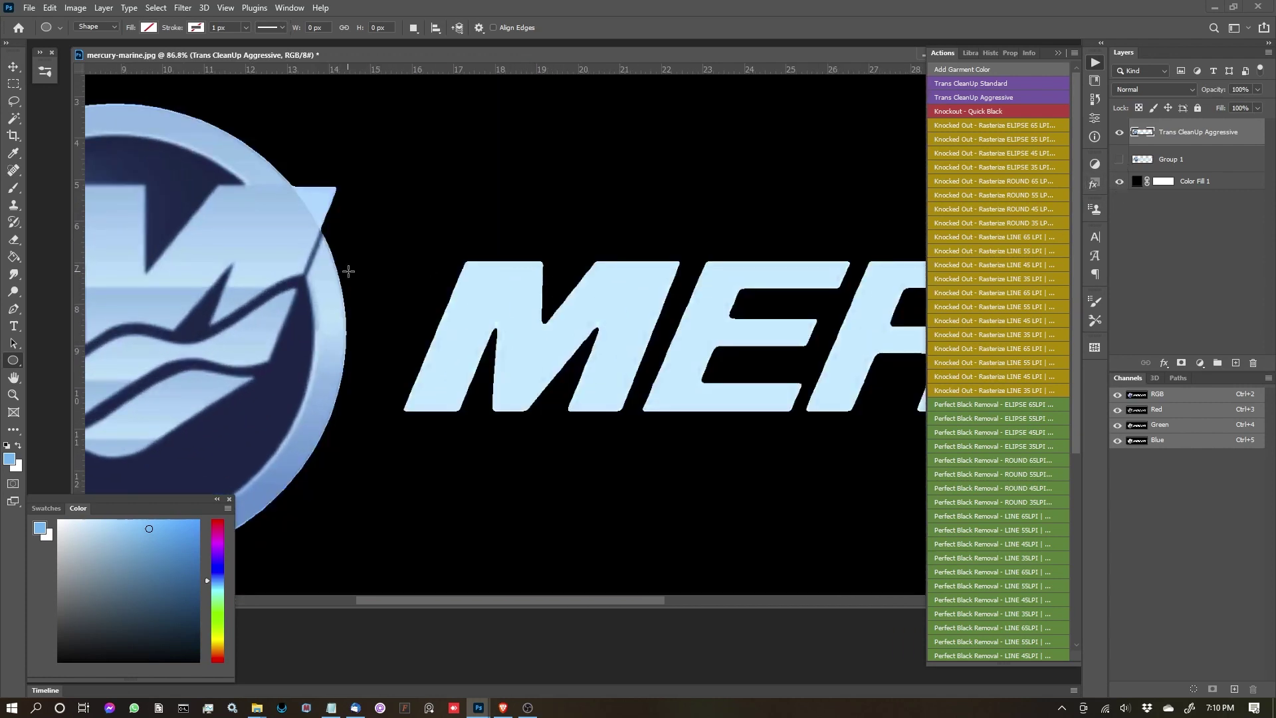
pyautogui.hscroll(10, 349, 271)
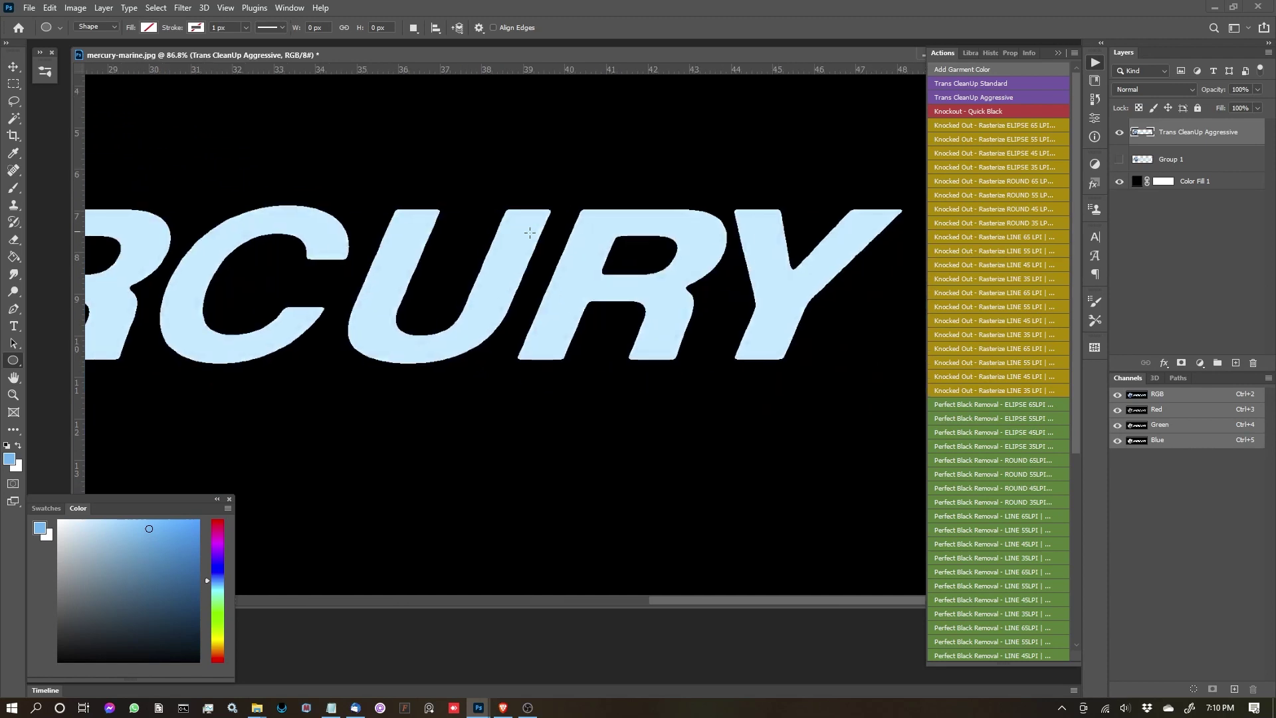
pyautogui.scroll(-2, 718, 242)
pyautogui.moveTo(465, 269); pyautogui.dragTo(565, 273)
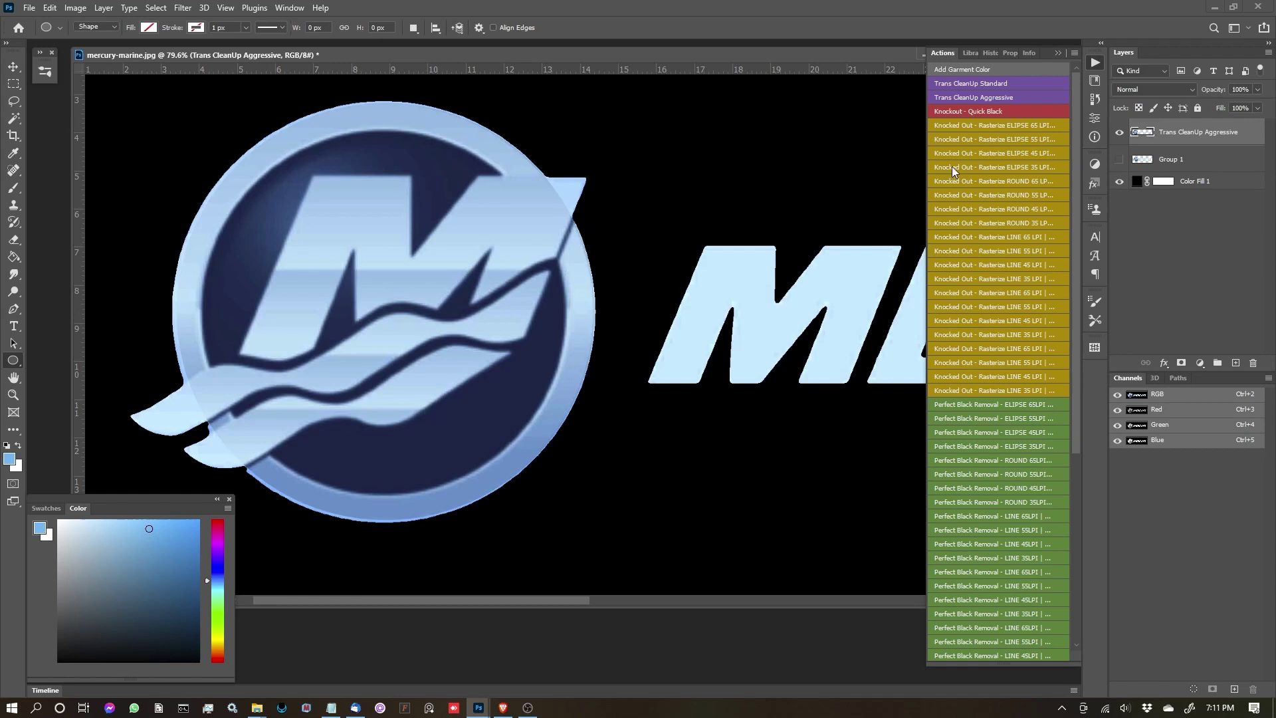
pyautogui.scroll(-3, 650, 207)
pyautogui.scroll(-2, 649, 208)
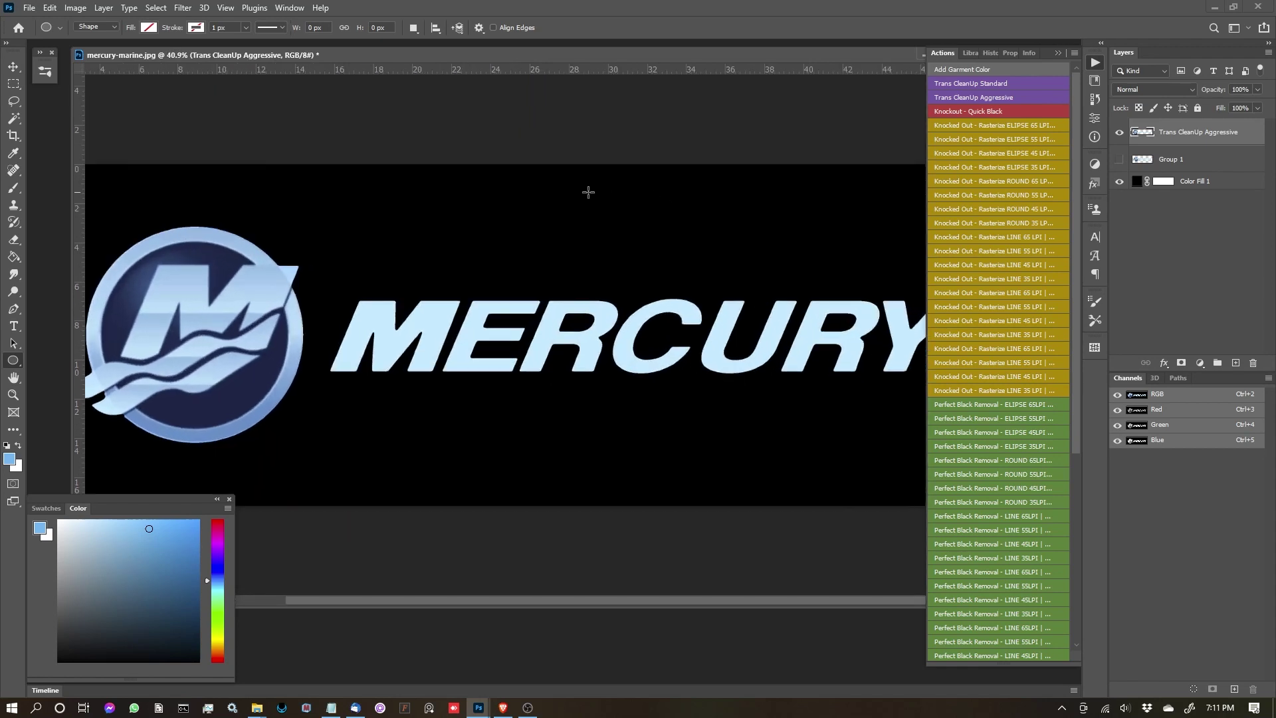
pyautogui.hscroll(-1, 638, 183)
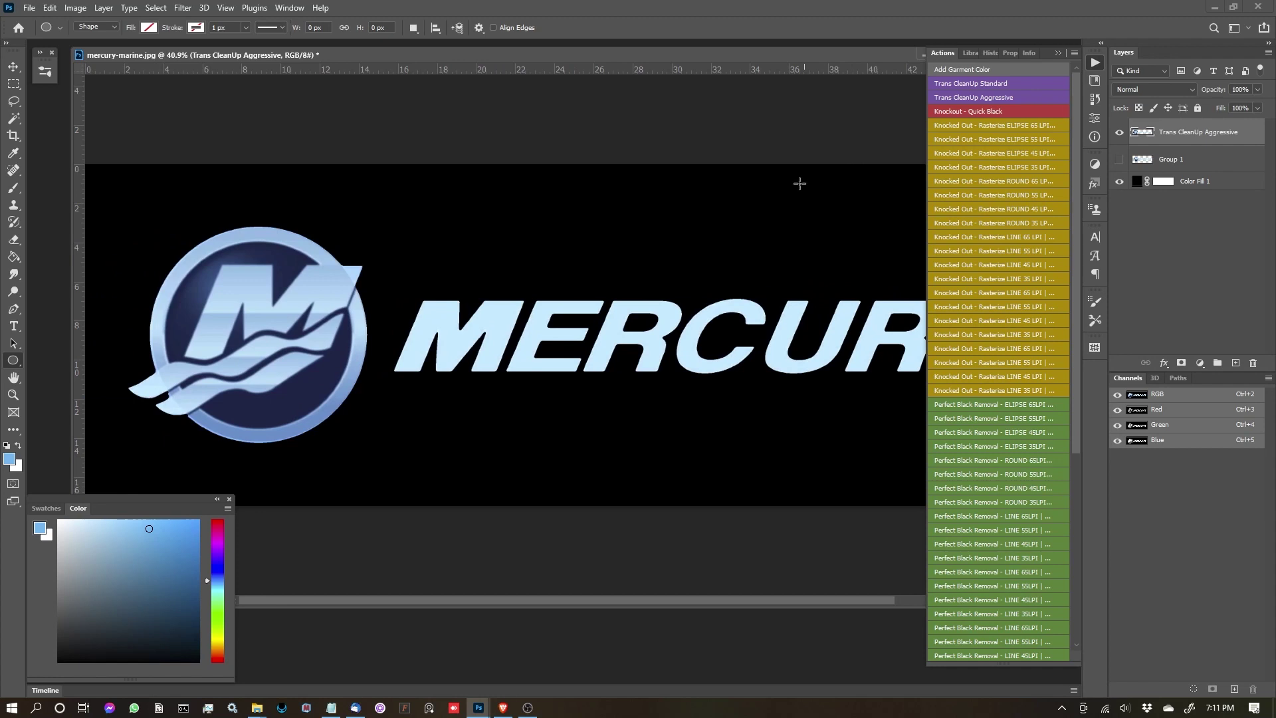
pyautogui.click(1193, 158)
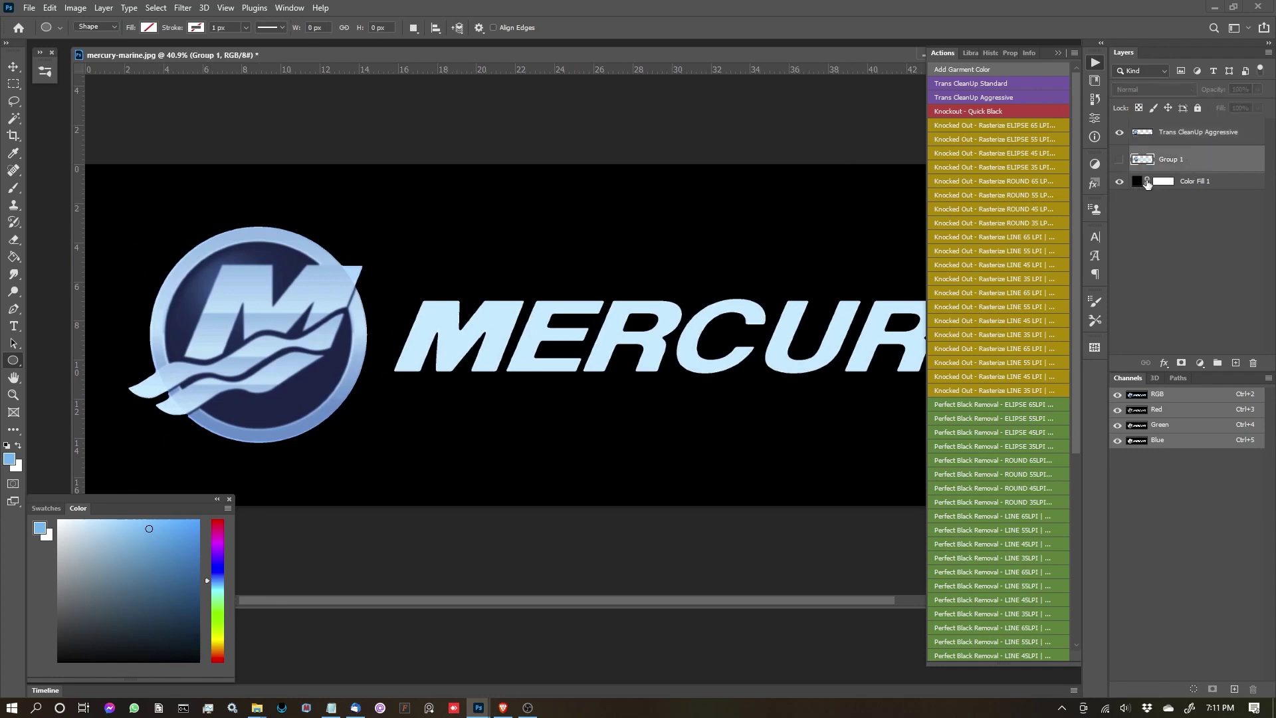
pyautogui.click(1209, 182)
pyautogui.moveTo(1213, 184); pyautogui.dragTo(1254, 363)
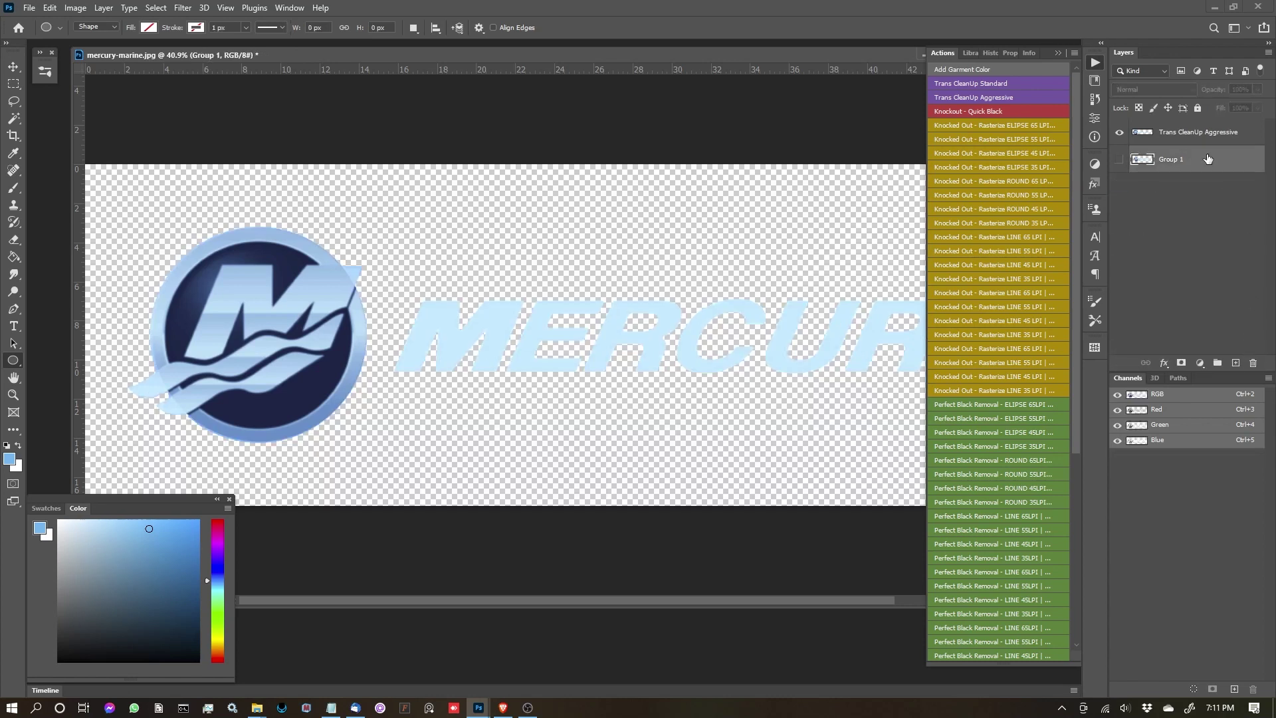
pyautogui.moveTo(1216, 132); pyautogui.dragTo(1254, 363)
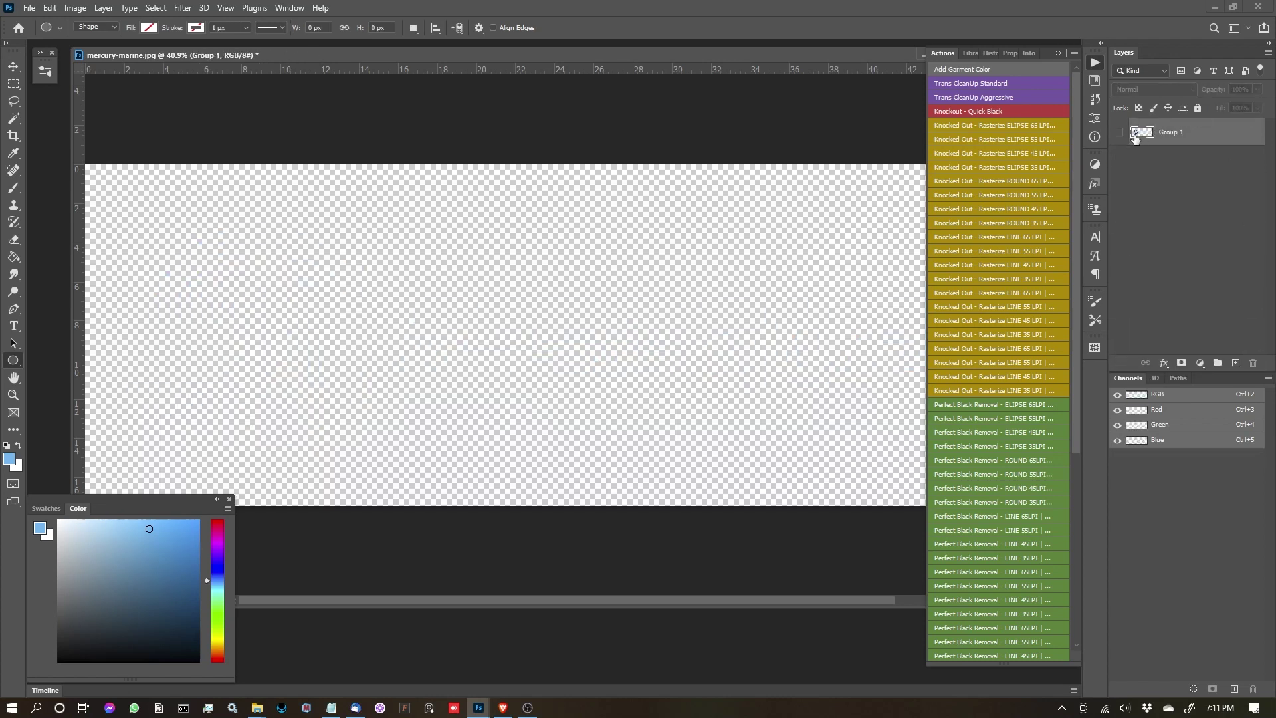
pyautogui.scroll(2, 257, 334)
pyautogui.moveTo(399, 249); pyautogui.dragTo(436, 249)
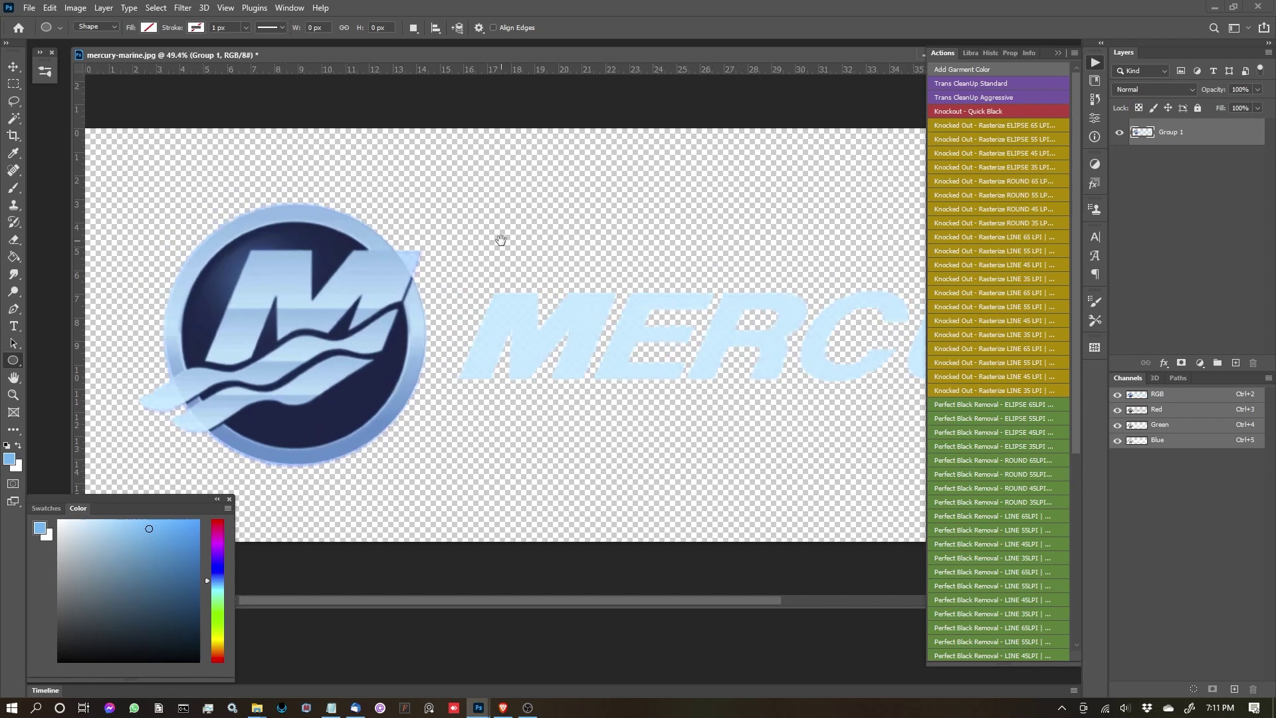
pyautogui.click(1003, 111)
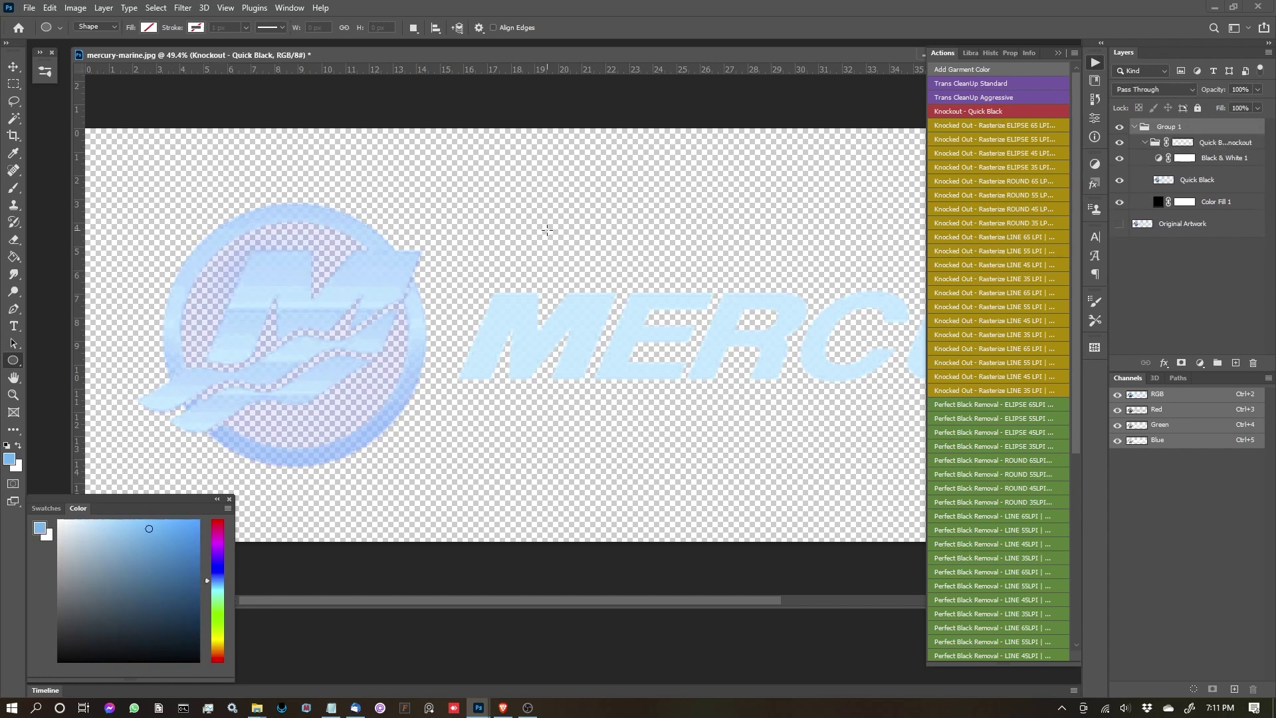
pyautogui.scroll(3, 340, 296)
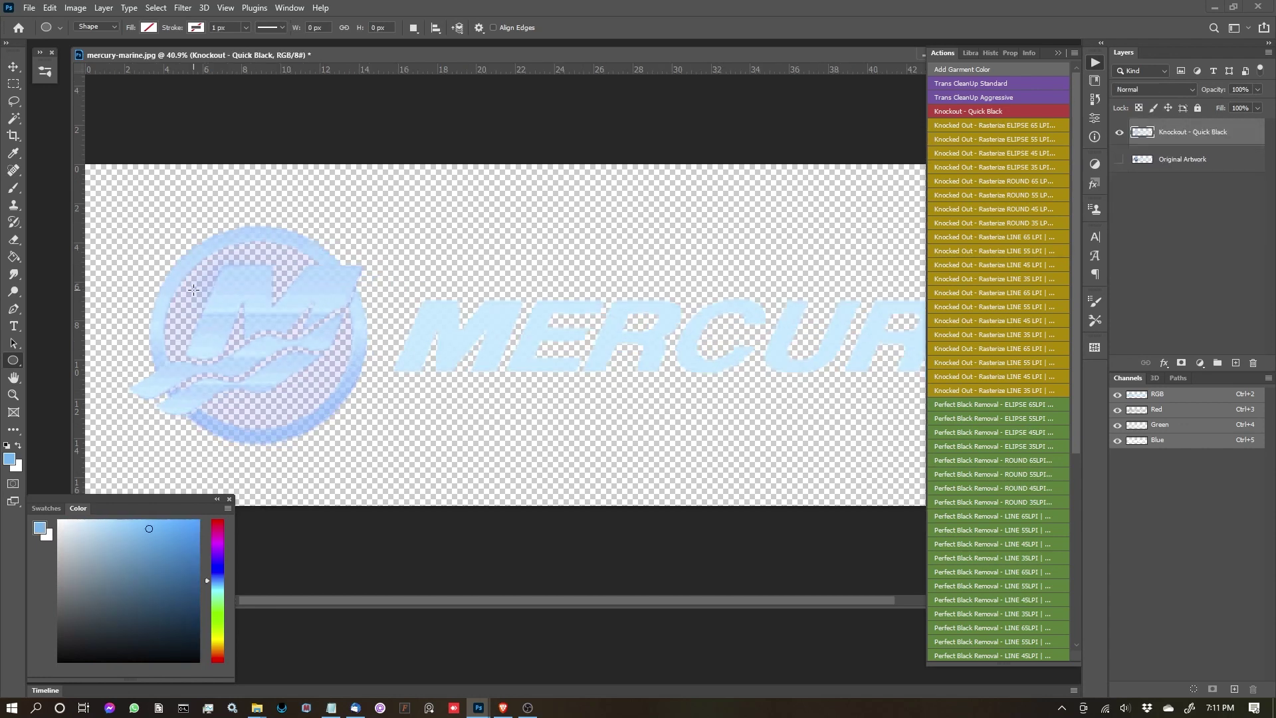
pyautogui.scroll(-3, 287, 291)
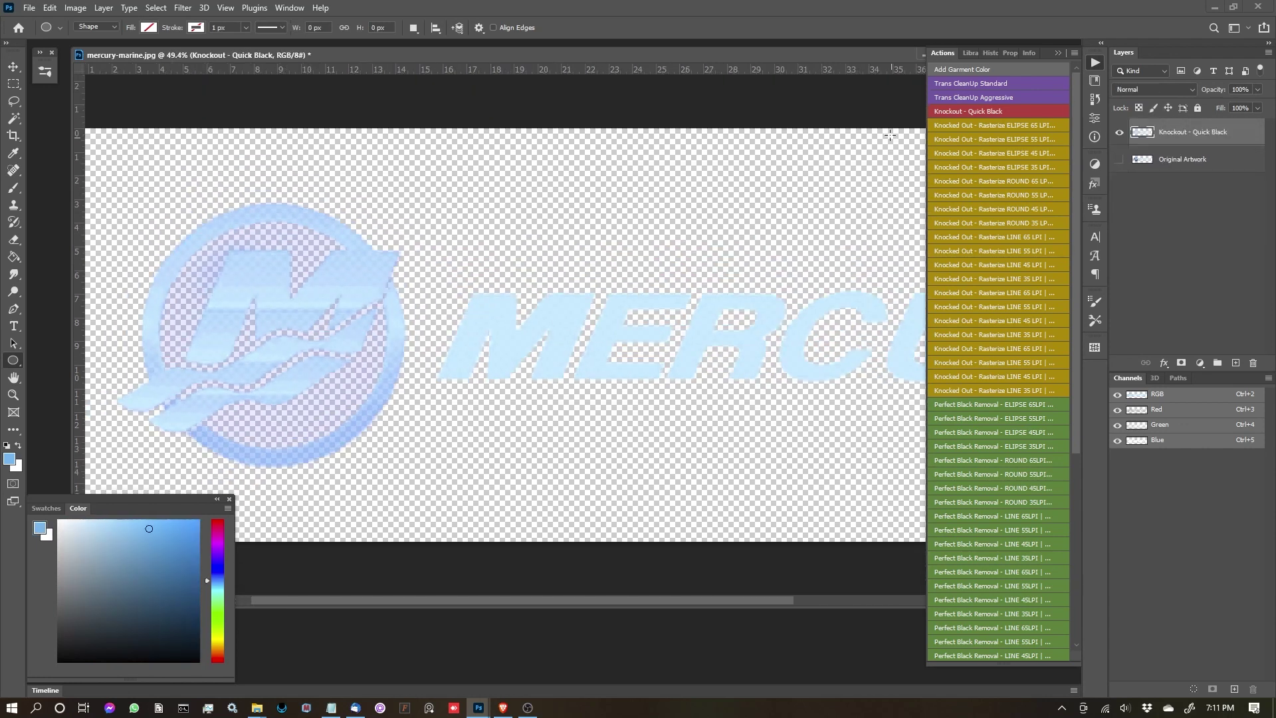
# - Add a black garment colour fill layer behind the knocked-out logo
pyautogui.click(995, 68)
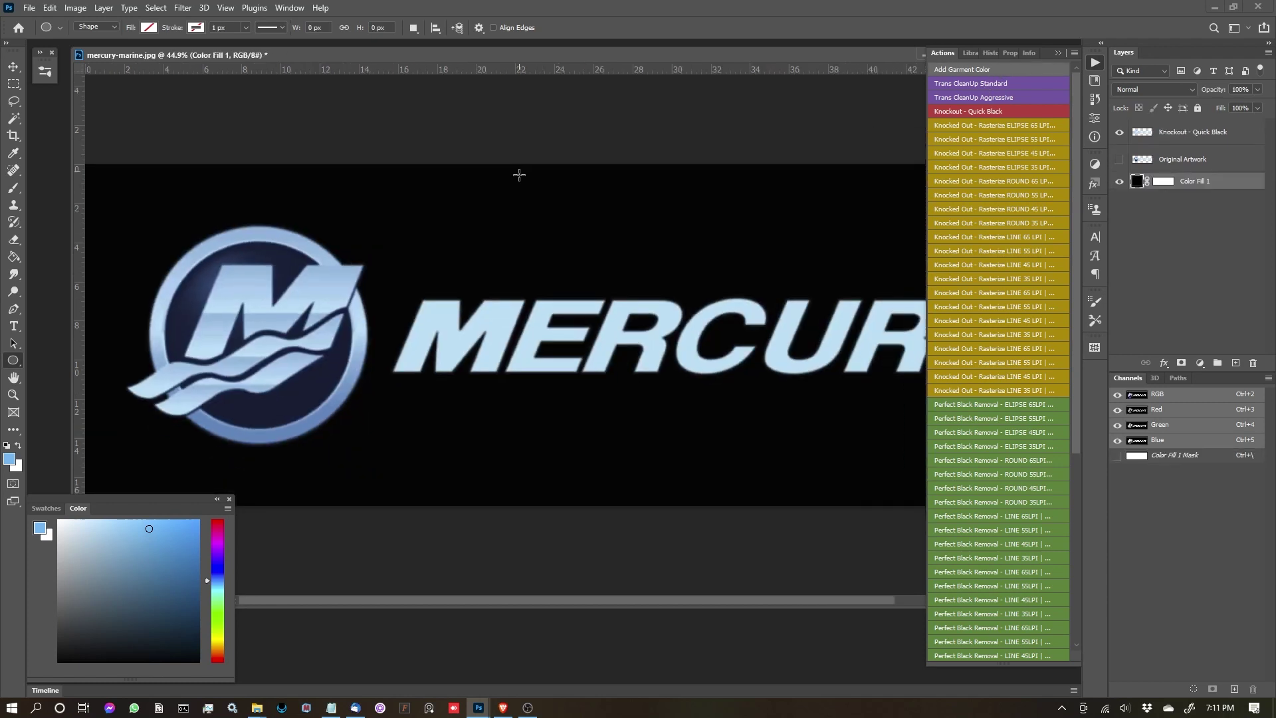
pyautogui.scroll(6, 521, 319)
pyautogui.scroll(-3, 427, 256)
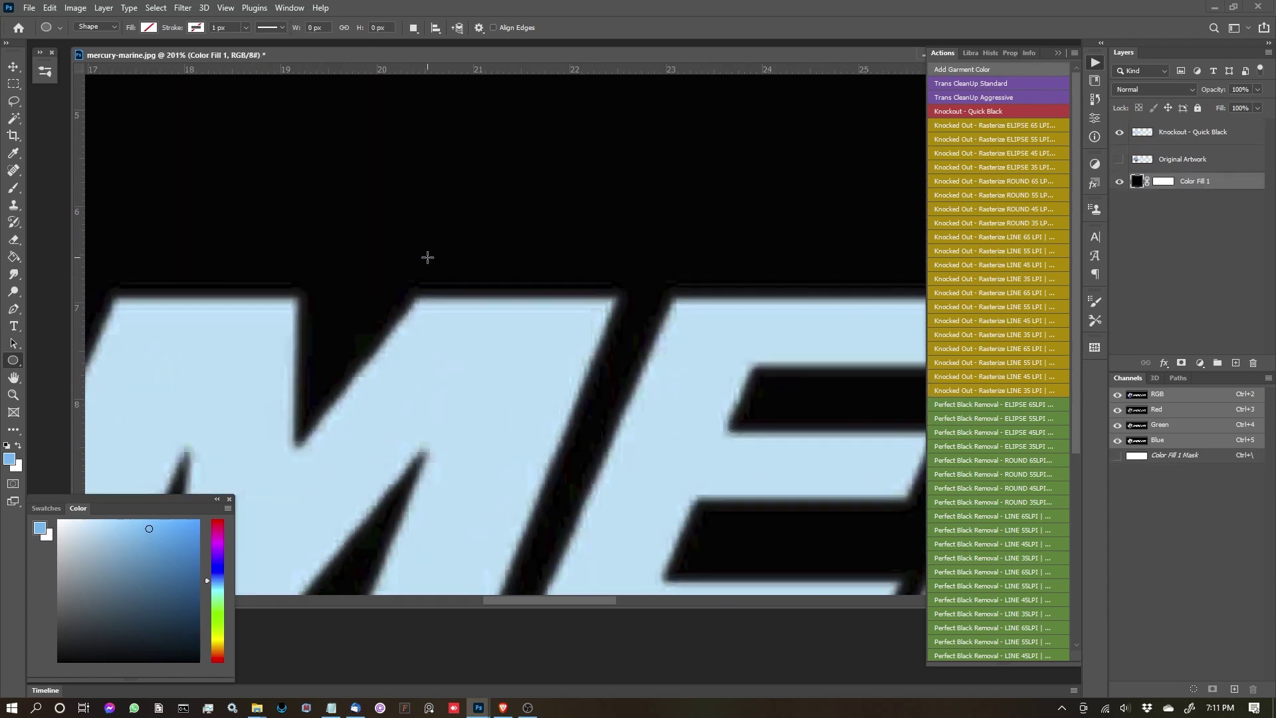
pyautogui.scroll(-4, 446, 287)
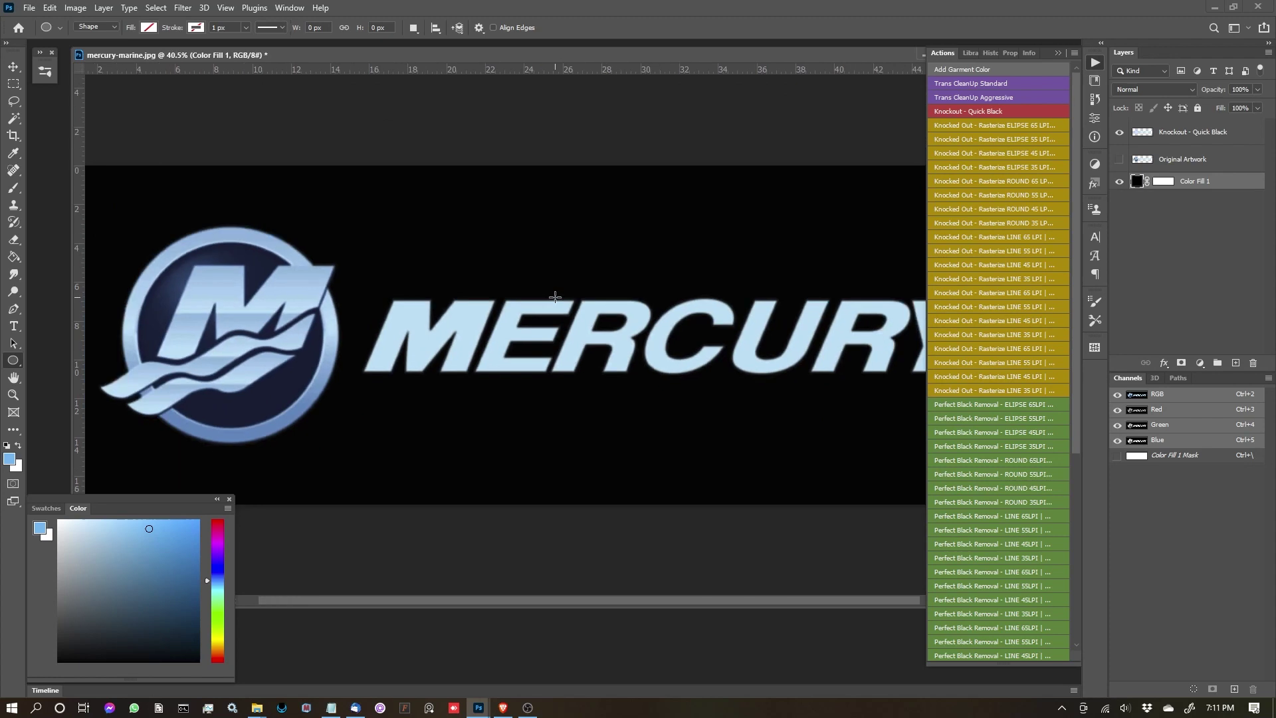
pyautogui.scroll(2, 319, 322)
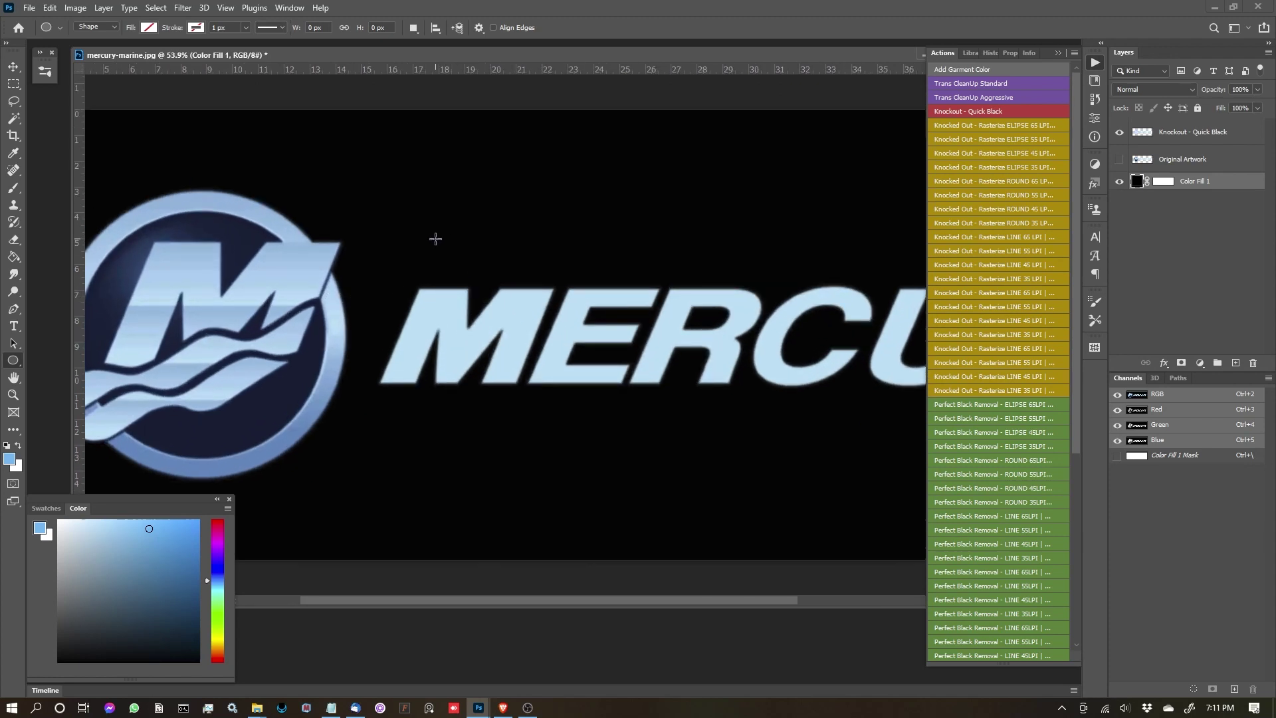
pyautogui.moveTo(356, 242); pyautogui.dragTo(467, 239)
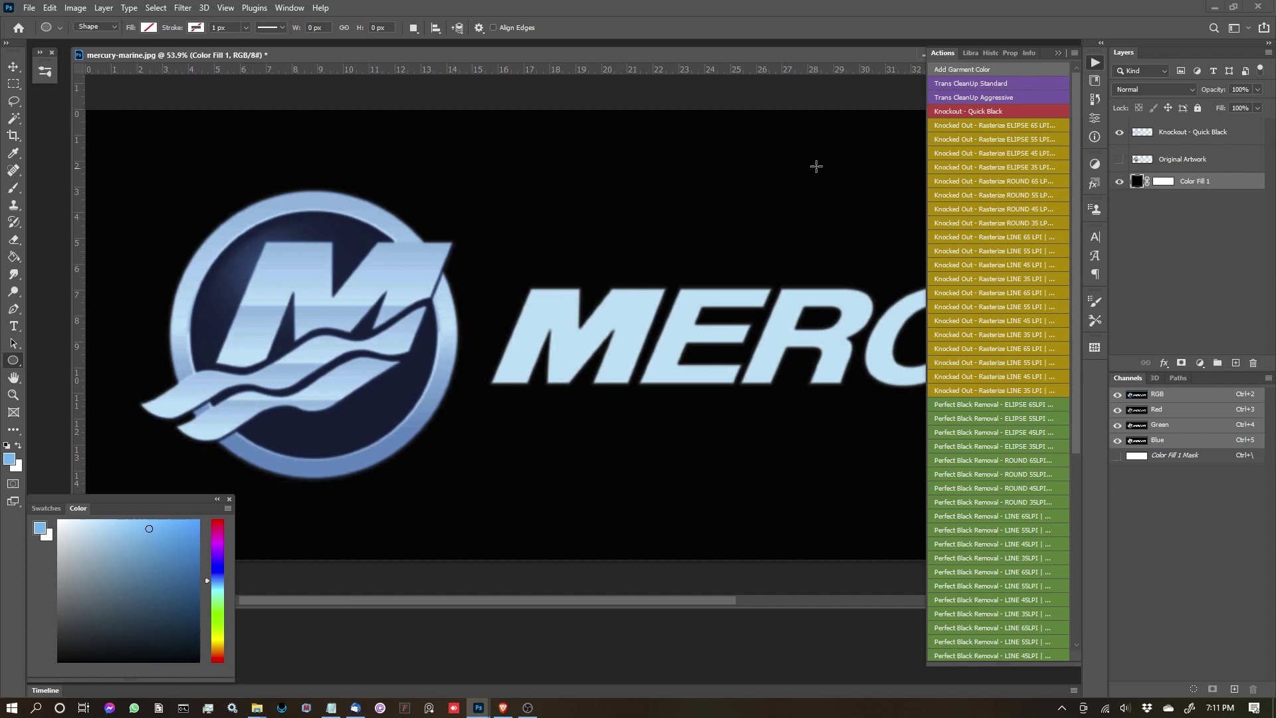
# - Select the Knockout - Quick Black layer, zoom in, and hide the black fill
pyautogui.click(1194, 135)
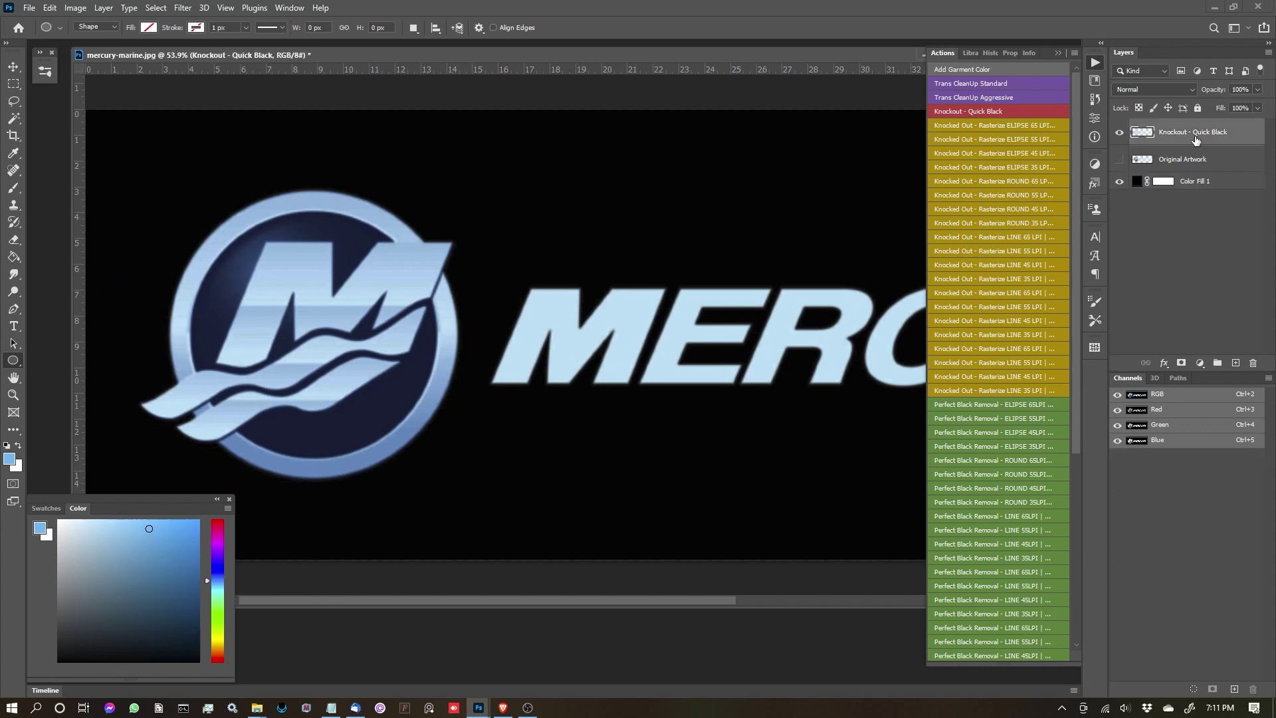
pyautogui.hotkey('ctrl', '+')
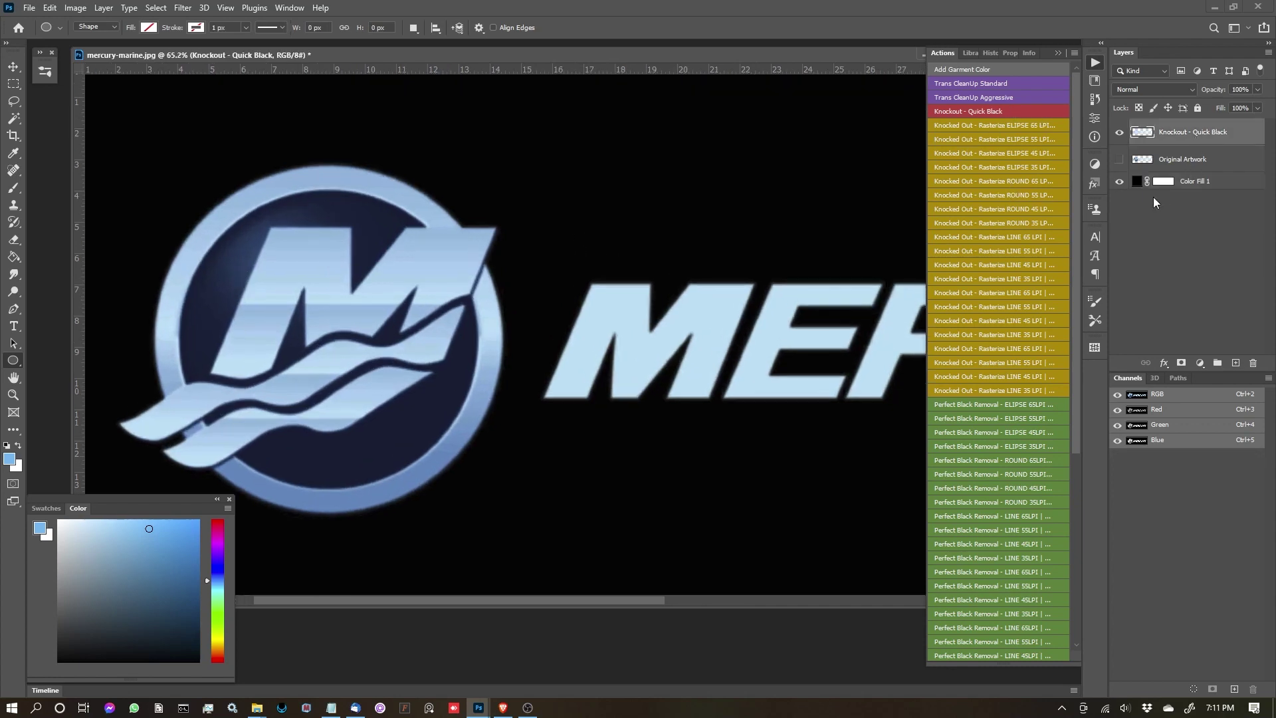
pyautogui.click(1119, 183)
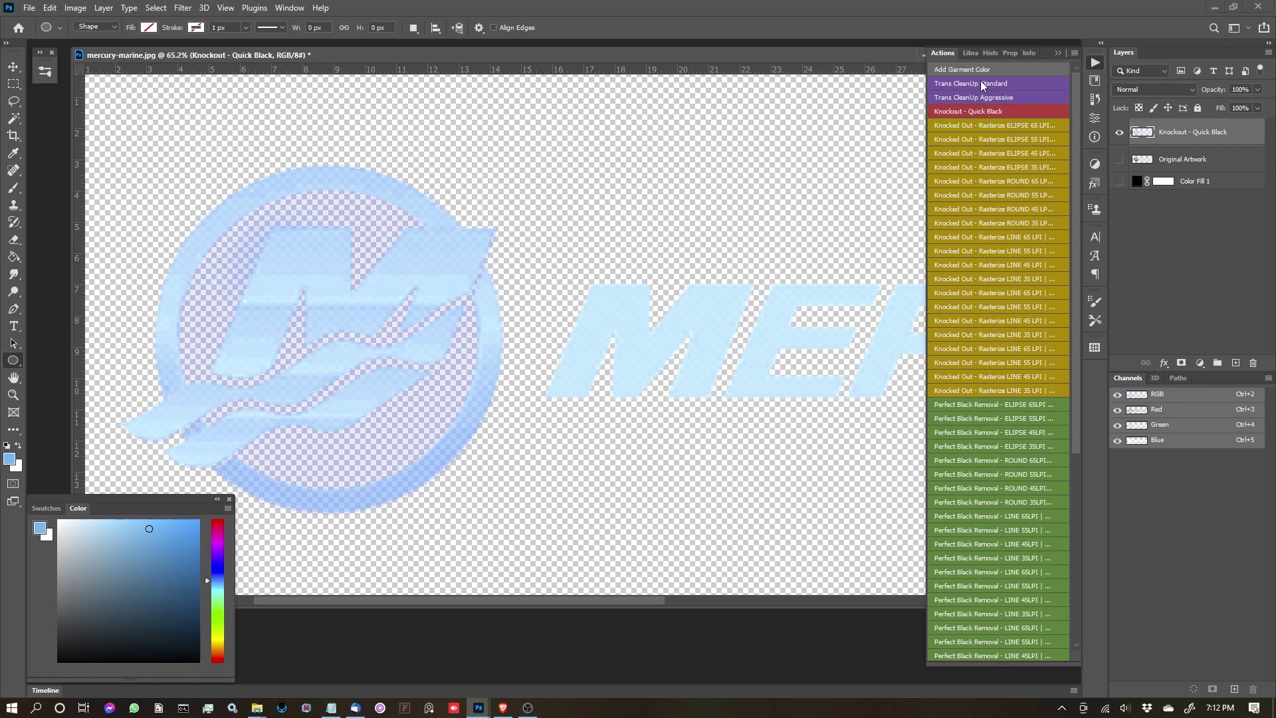
# - Run Trans CleanUp Standard and view the cleaned logo over the black fill
pyautogui.click(1119, 181)
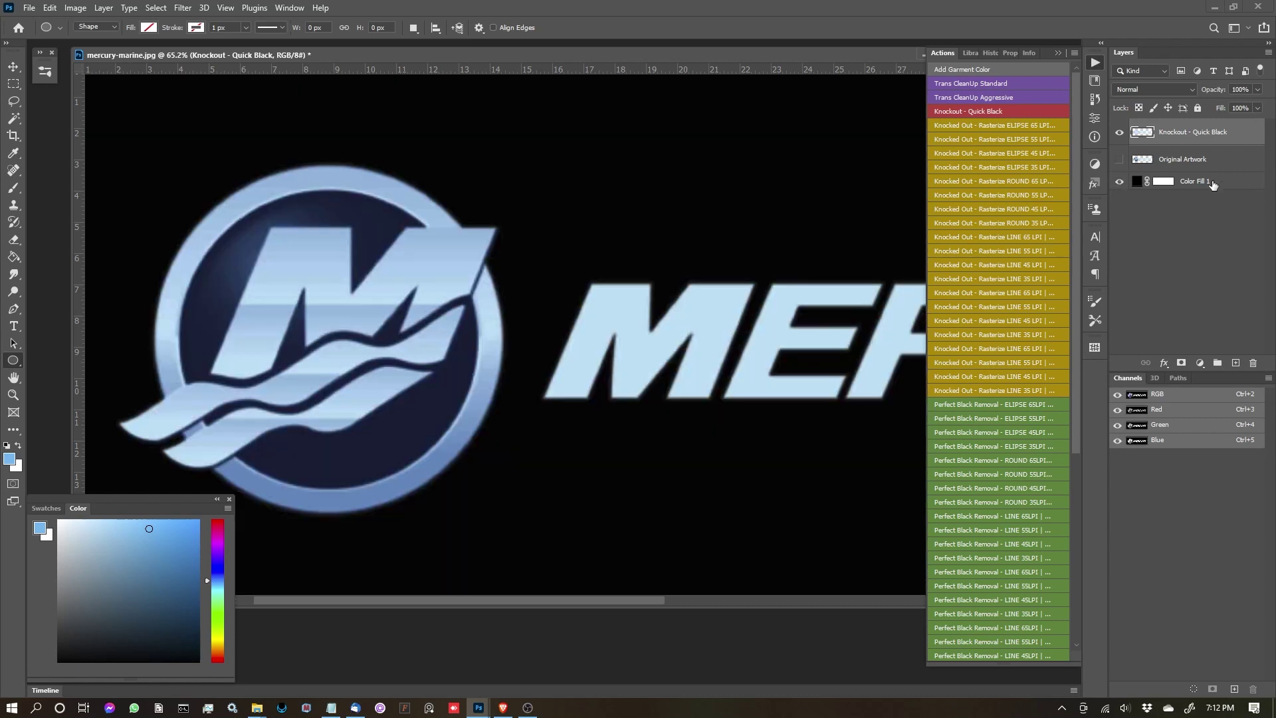
pyautogui.click(1010, 84)
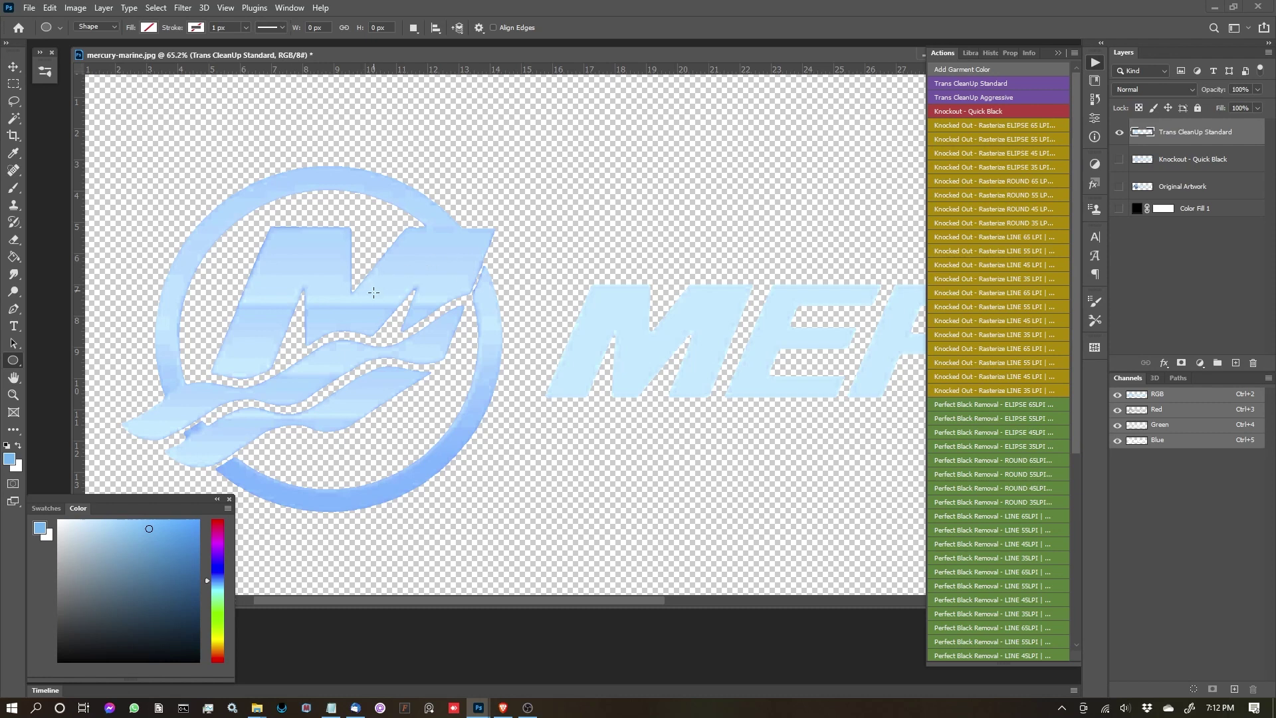
pyautogui.click(1119, 209)
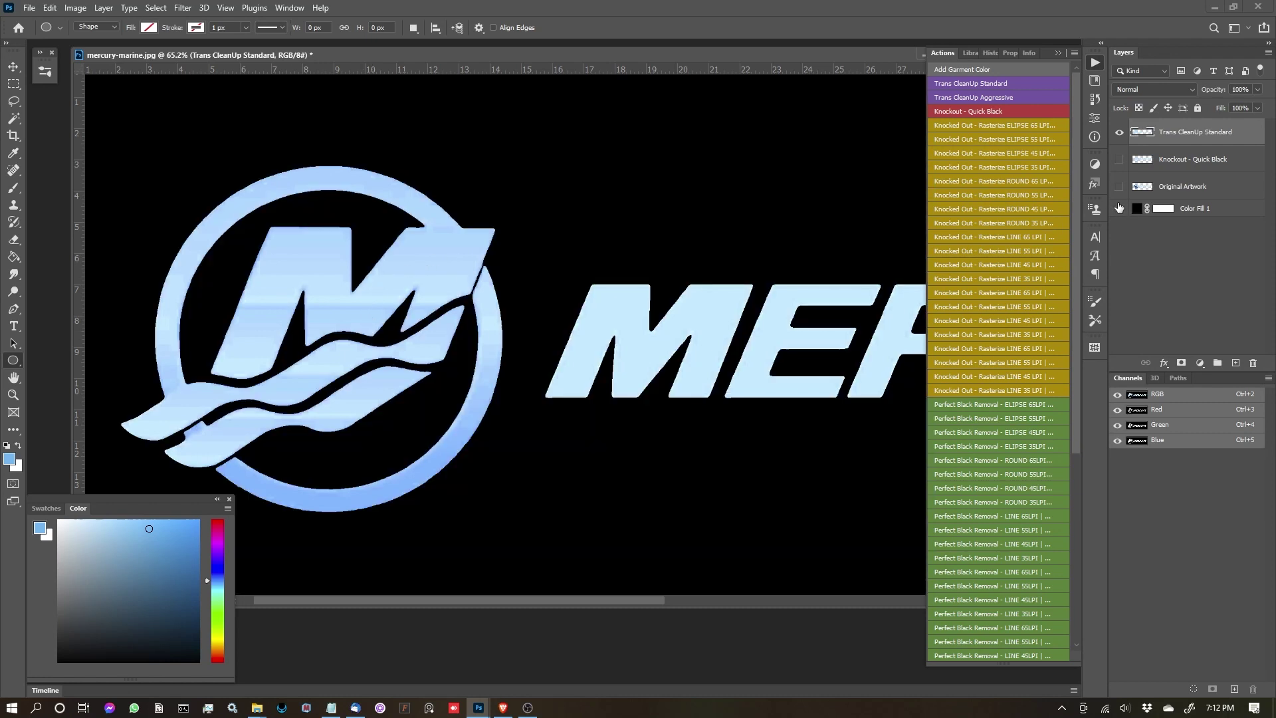
pyautogui.scroll(-3, 453, 297)
pyautogui.scroll(3, 193, 292)
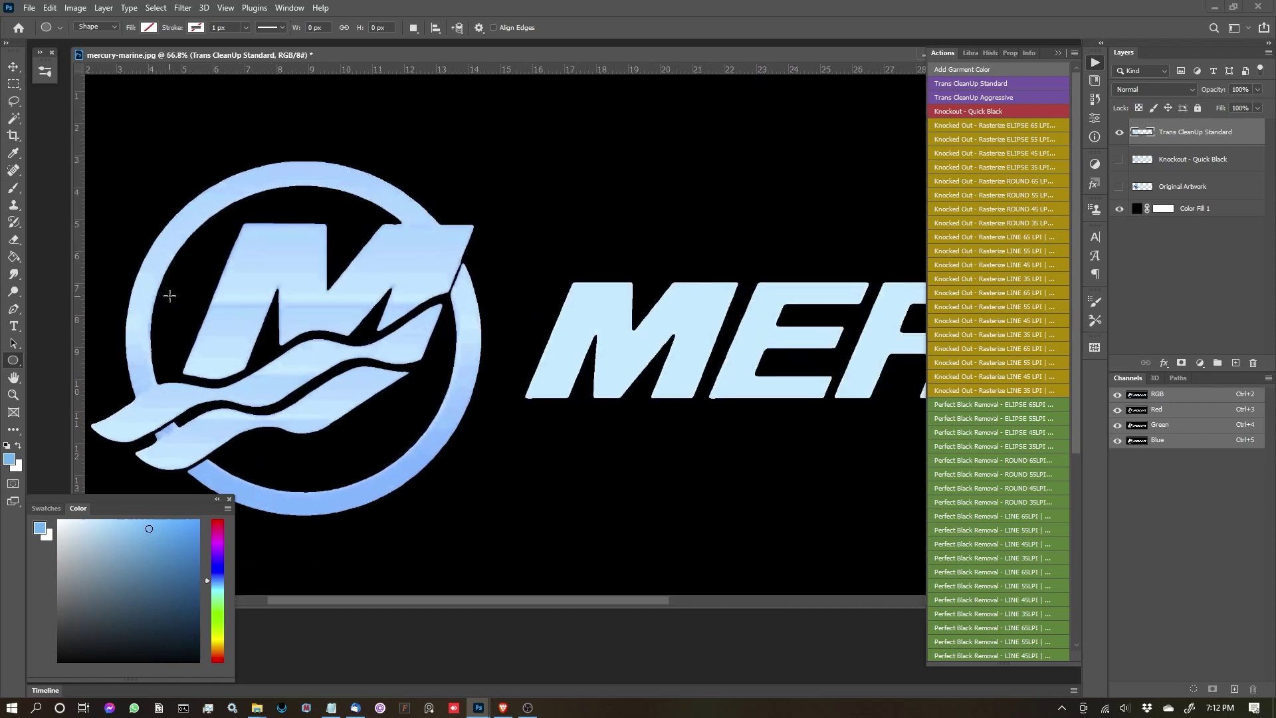
# - Toggle Original Artwork to compare, then hide both it and the black fill
pyautogui.click(1119, 187)
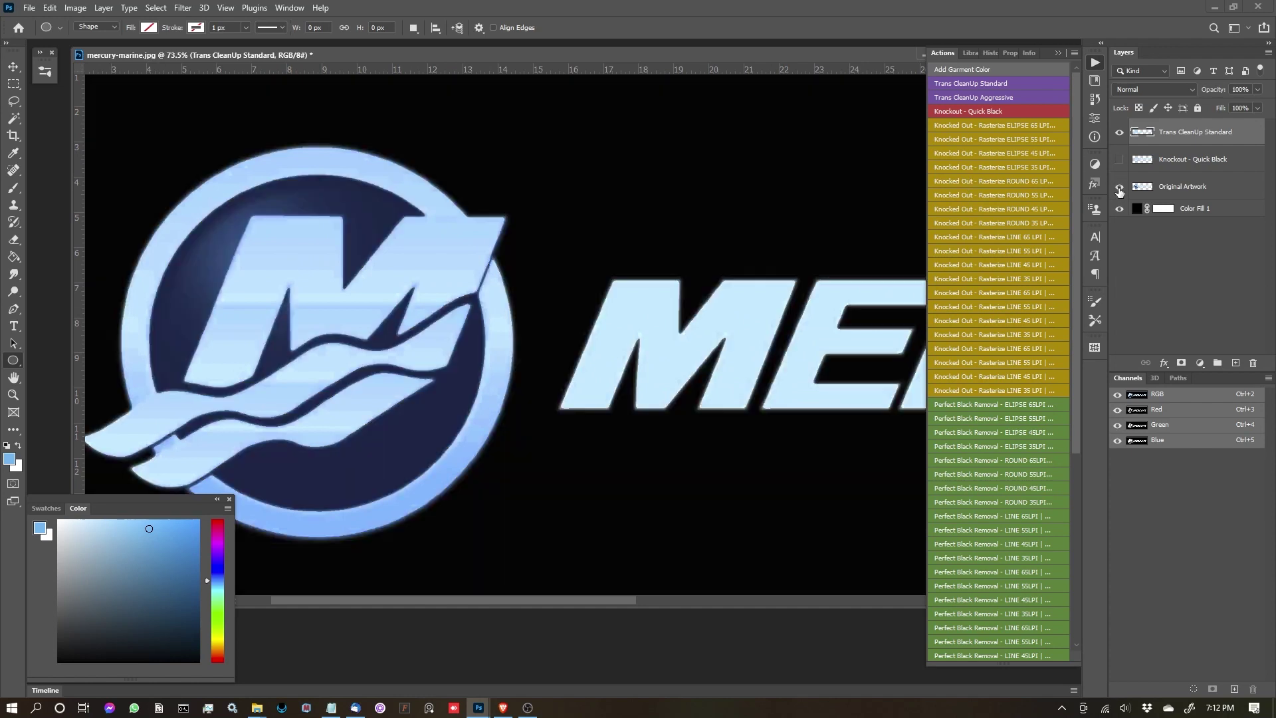
pyautogui.click(1119, 187)
pyautogui.click(1119, 186)
pyautogui.click(1119, 188)
pyautogui.click(1119, 188)
pyautogui.scroll(-1, 435, 242)
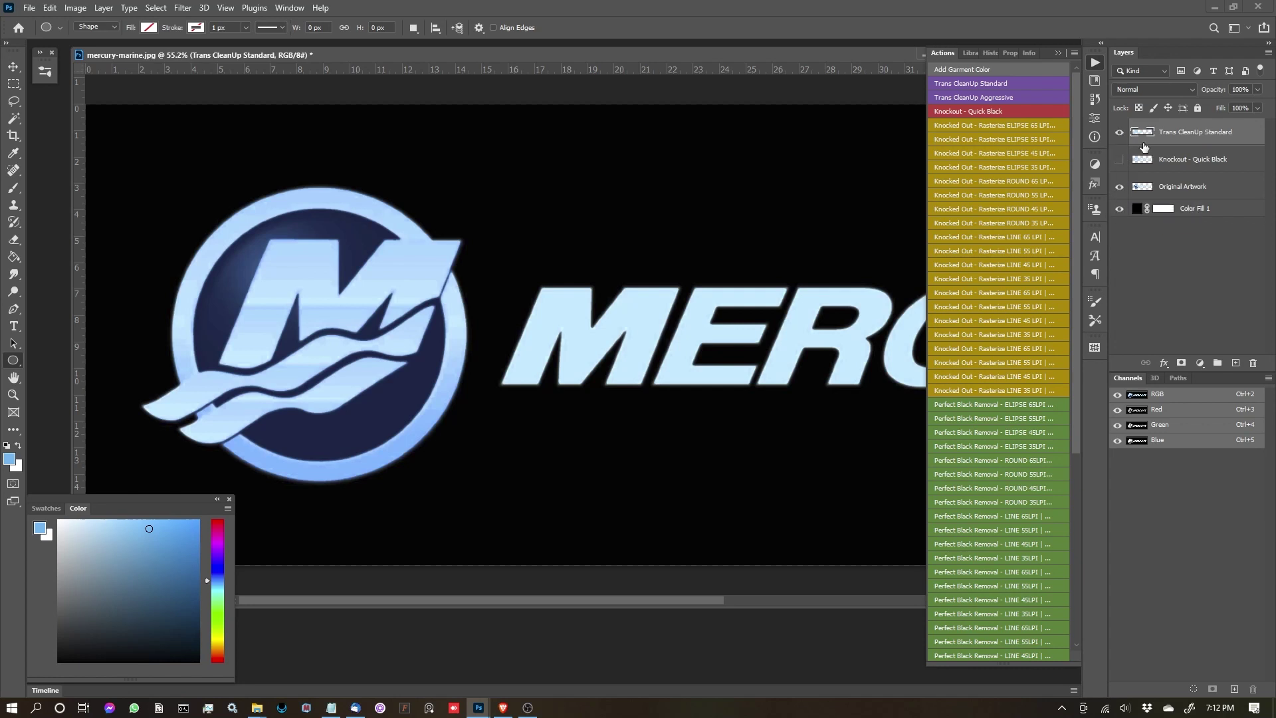
pyautogui.moveTo(1120, 208); pyautogui.dragTo(1120, 186)
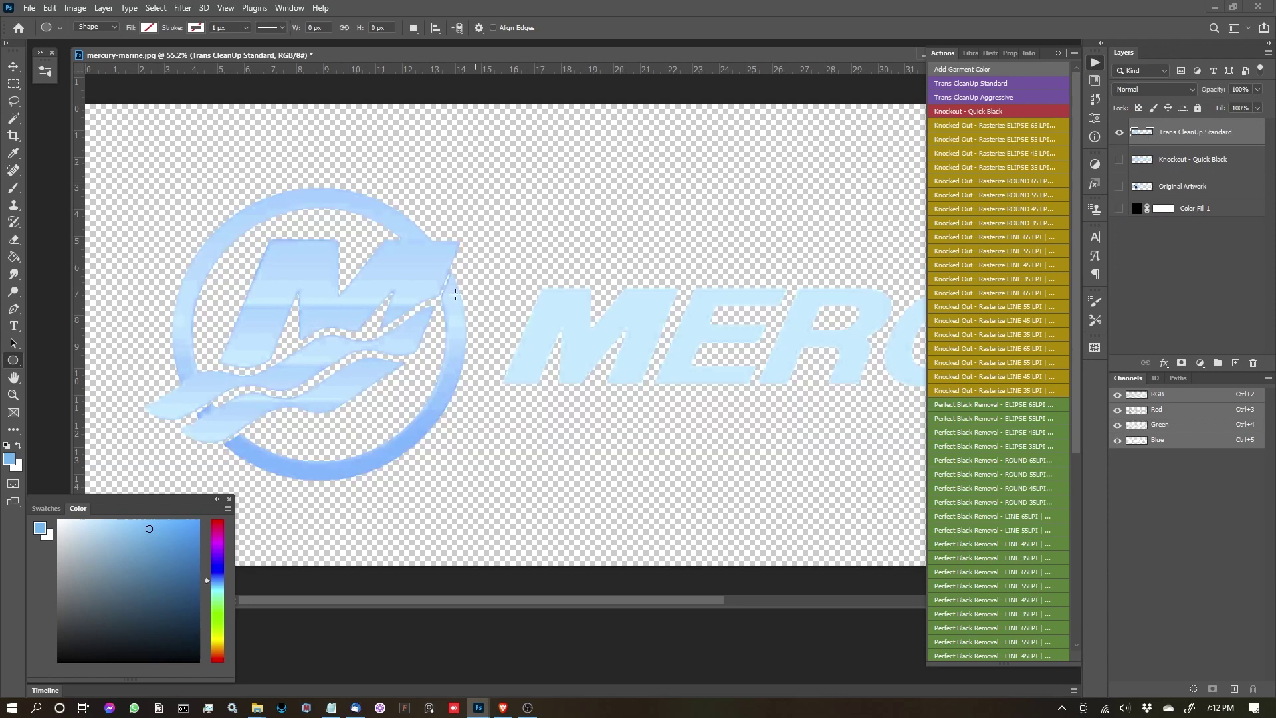
# - Turn Color Fill 1 back on and inspect the cleaned Mercury M emblem over black
pyautogui.scroll(-2, 627, 275)
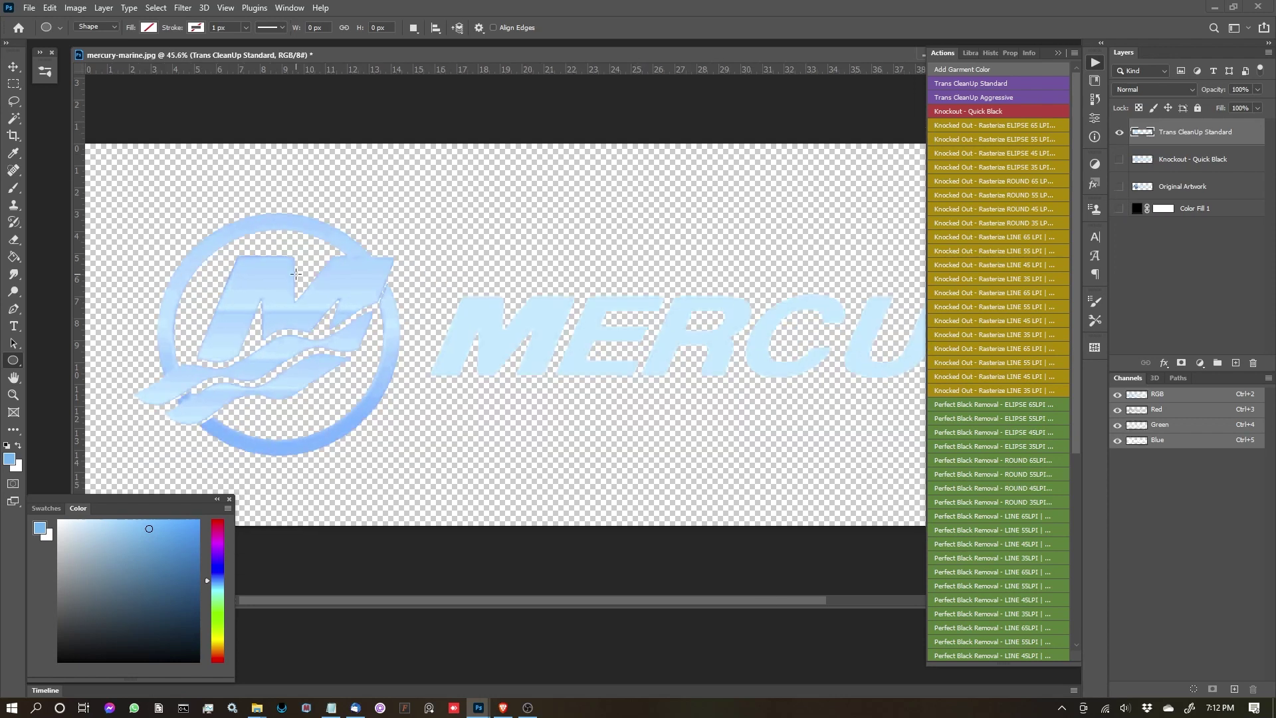
pyautogui.scroll(2, 296, 272)
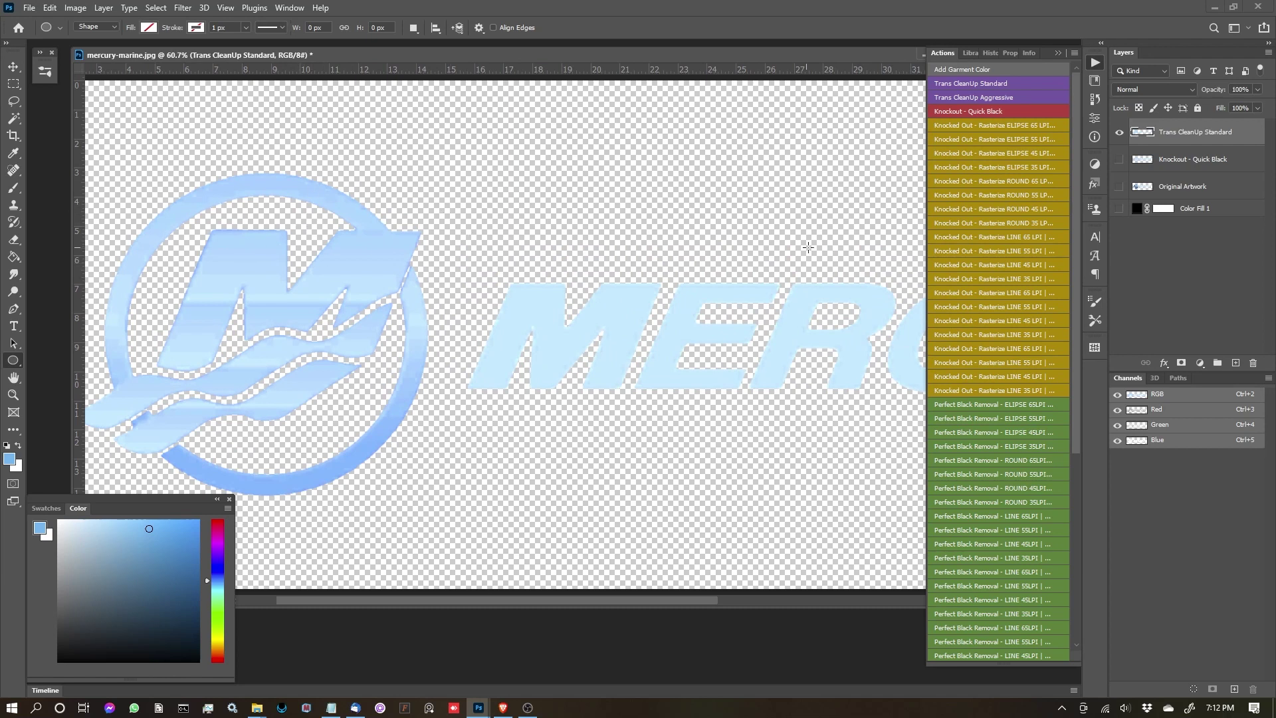
pyautogui.scroll(-2, 809, 248)
pyautogui.click(1119, 208)
pyautogui.scroll(2, 585, 334)
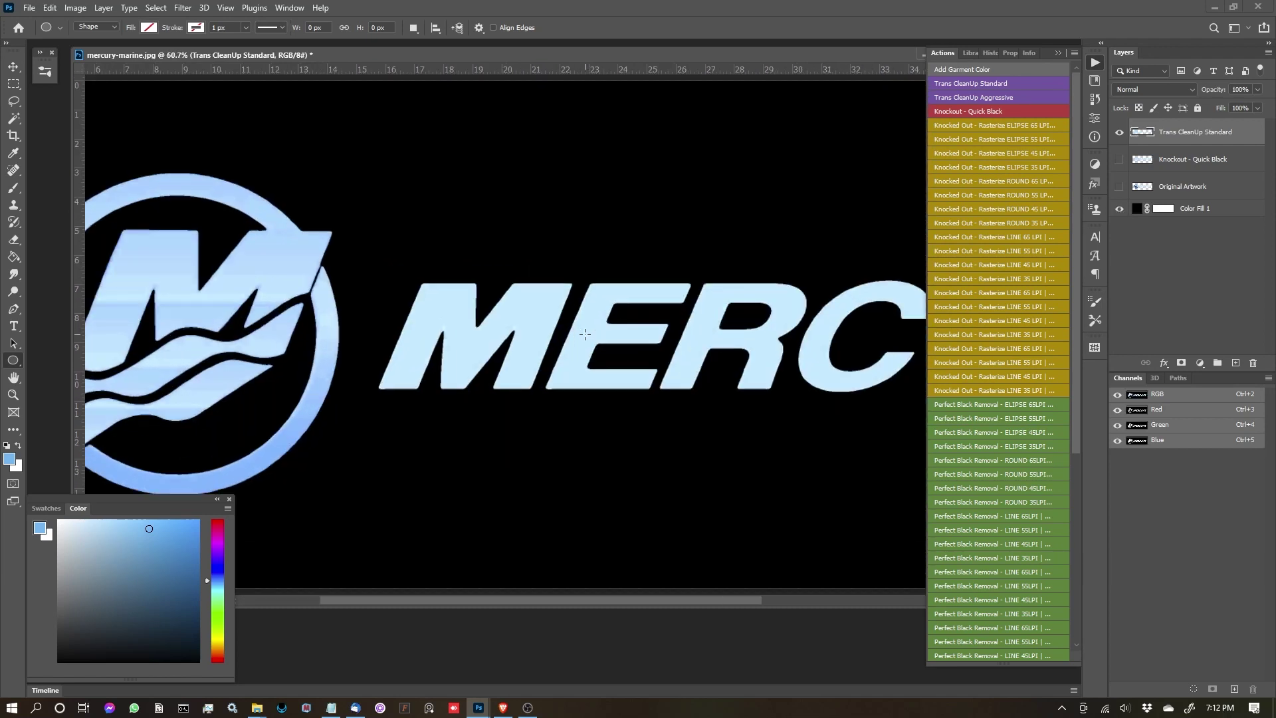
pyautogui.scroll(-2, 585, 334)
pyautogui.scroll(2, 306, 242)
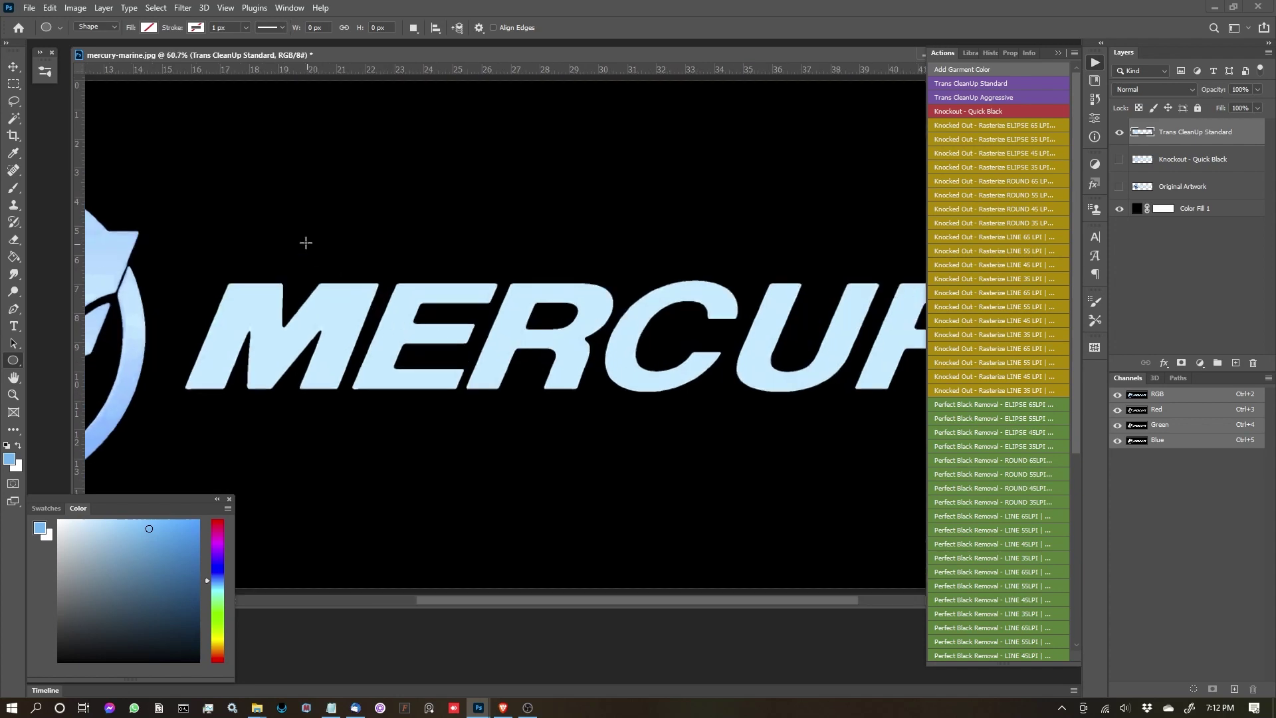
pyautogui.moveTo(242, 251); pyautogui.dragTo(643, 242)
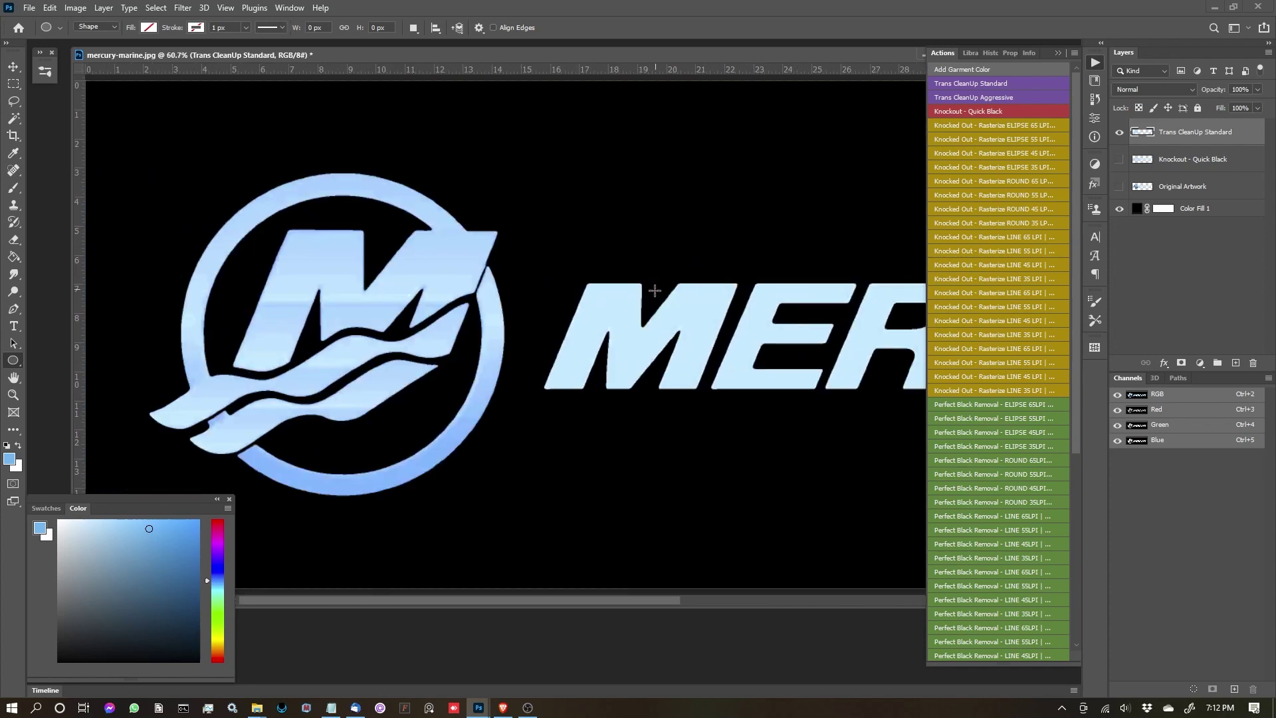
pyautogui.scroll(-2, 590, 276)
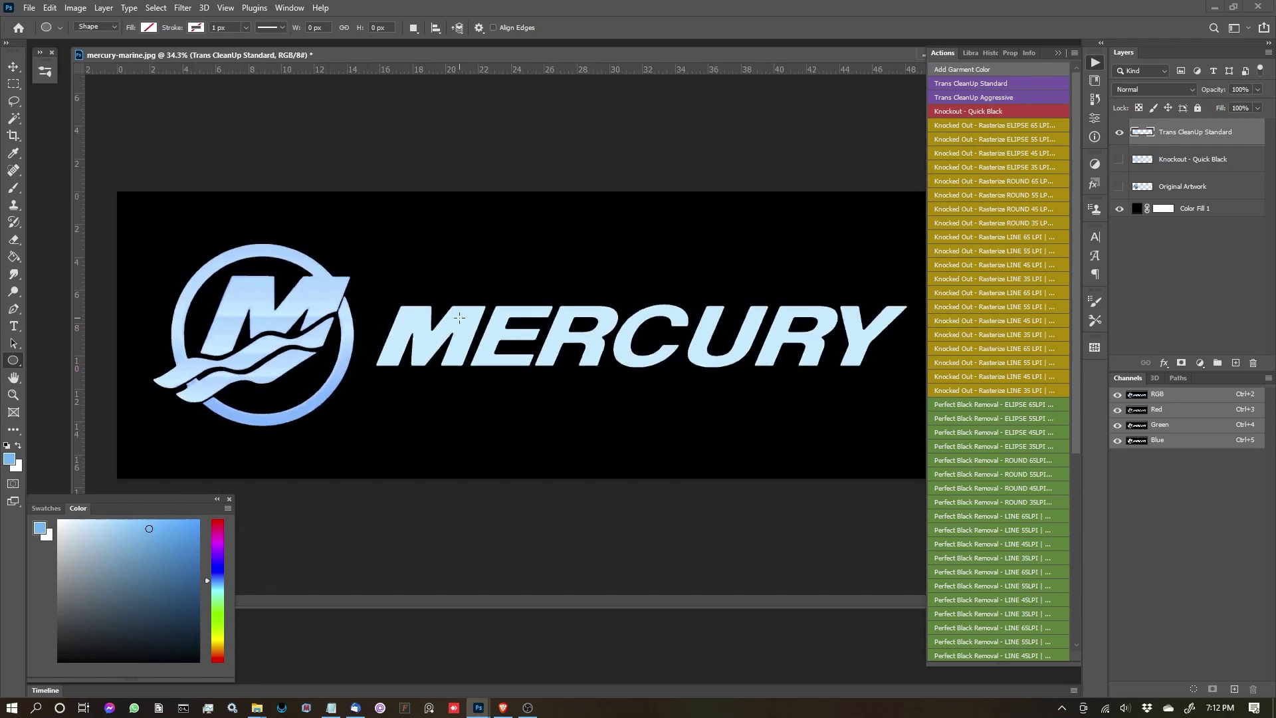
pyautogui.scroll(2, 301, 338)
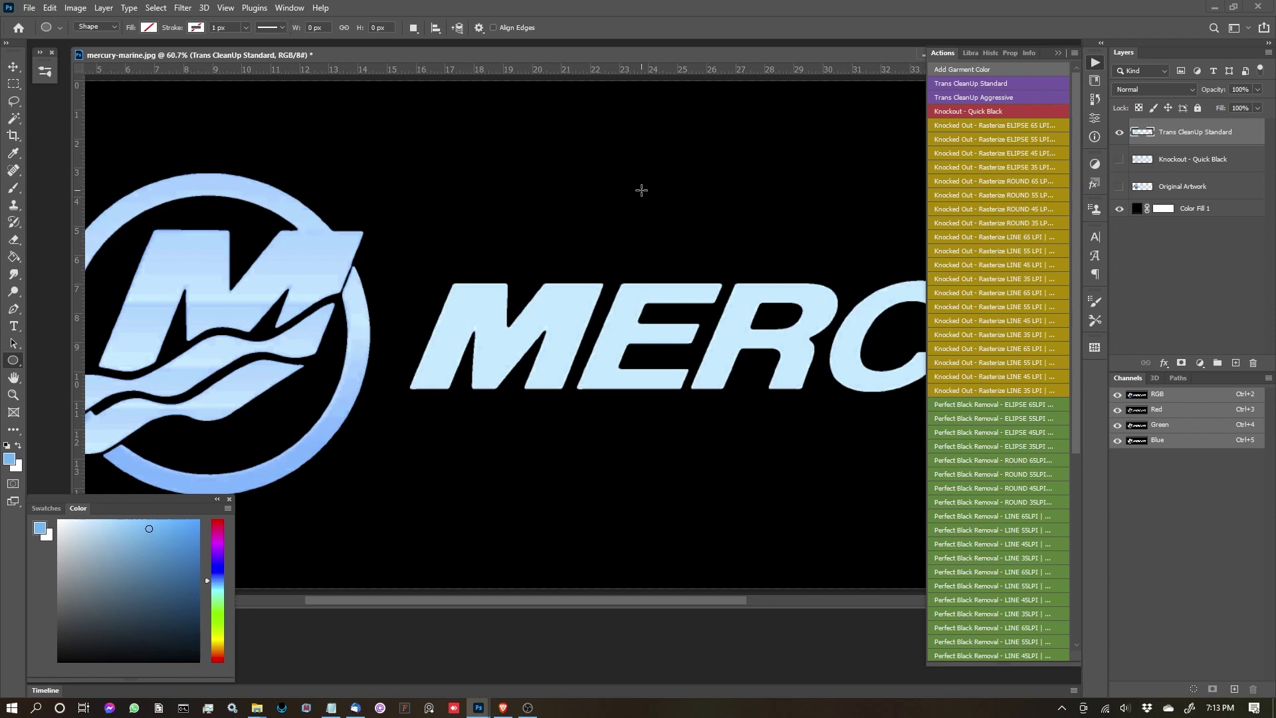
pyautogui.scroll(-1, 557, 277)
pyautogui.scroll(-3, 556, 277)
pyautogui.scroll(-5, 994, 290)
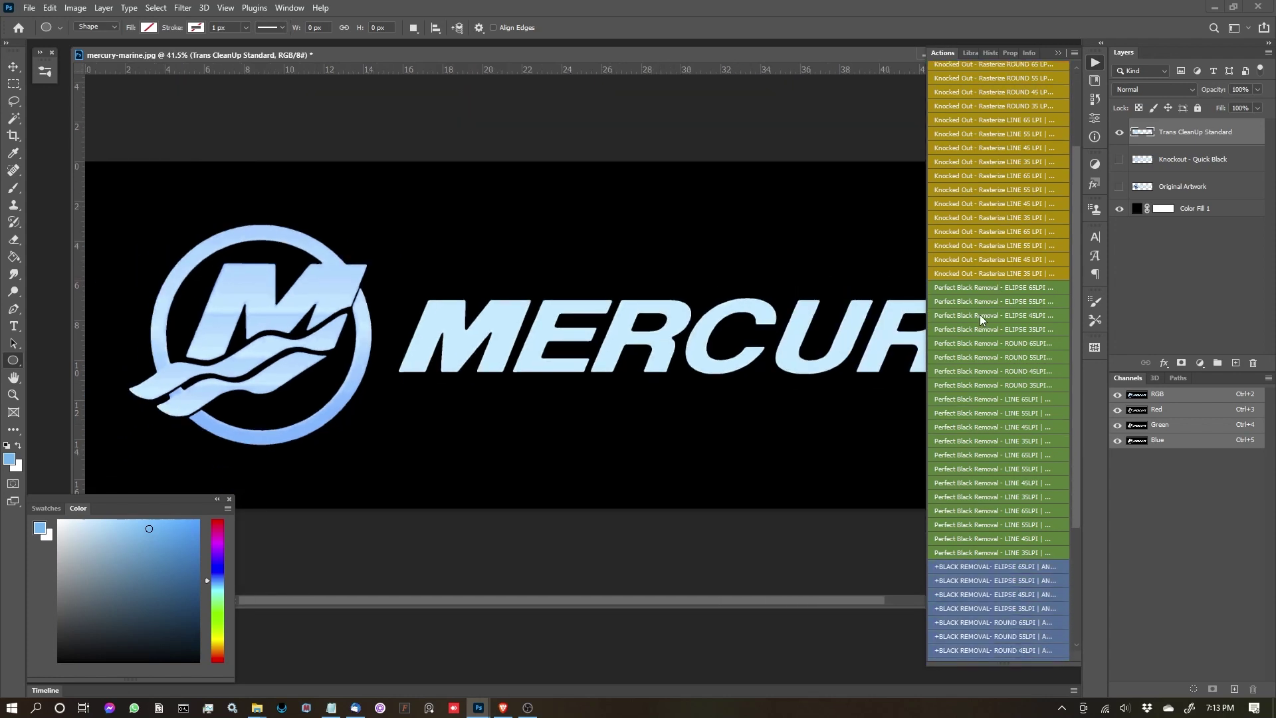
pyautogui.scroll(5, 978, 328)
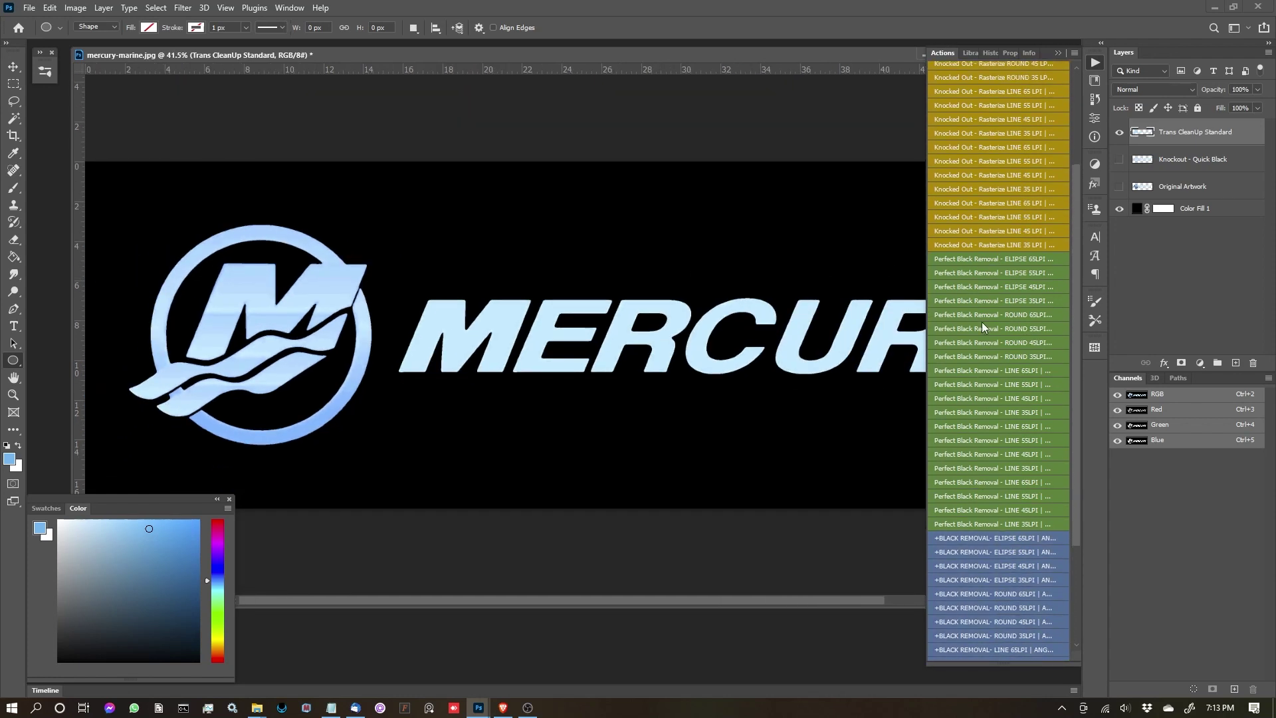